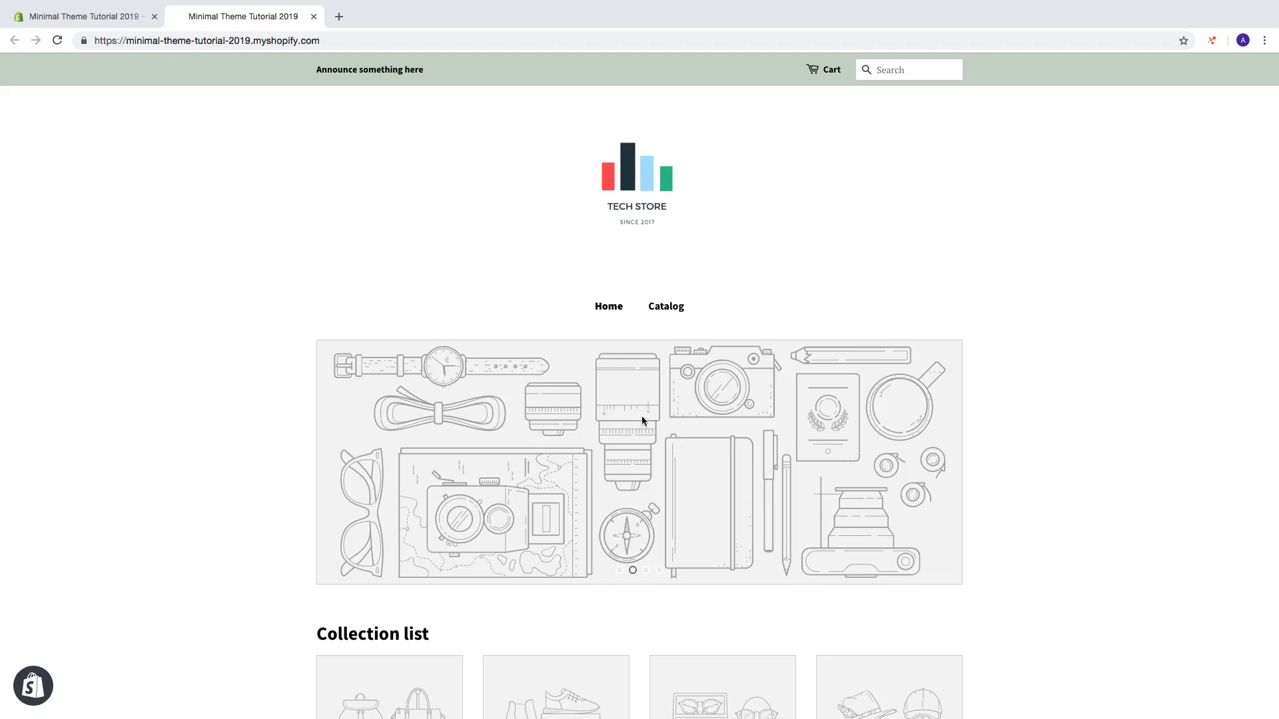
Open the Minimal theme in the editor and show its Slideshow section settings (four slides, 7 s, Fade).
{"action": "left_click", "coordinate": [88, 20]}
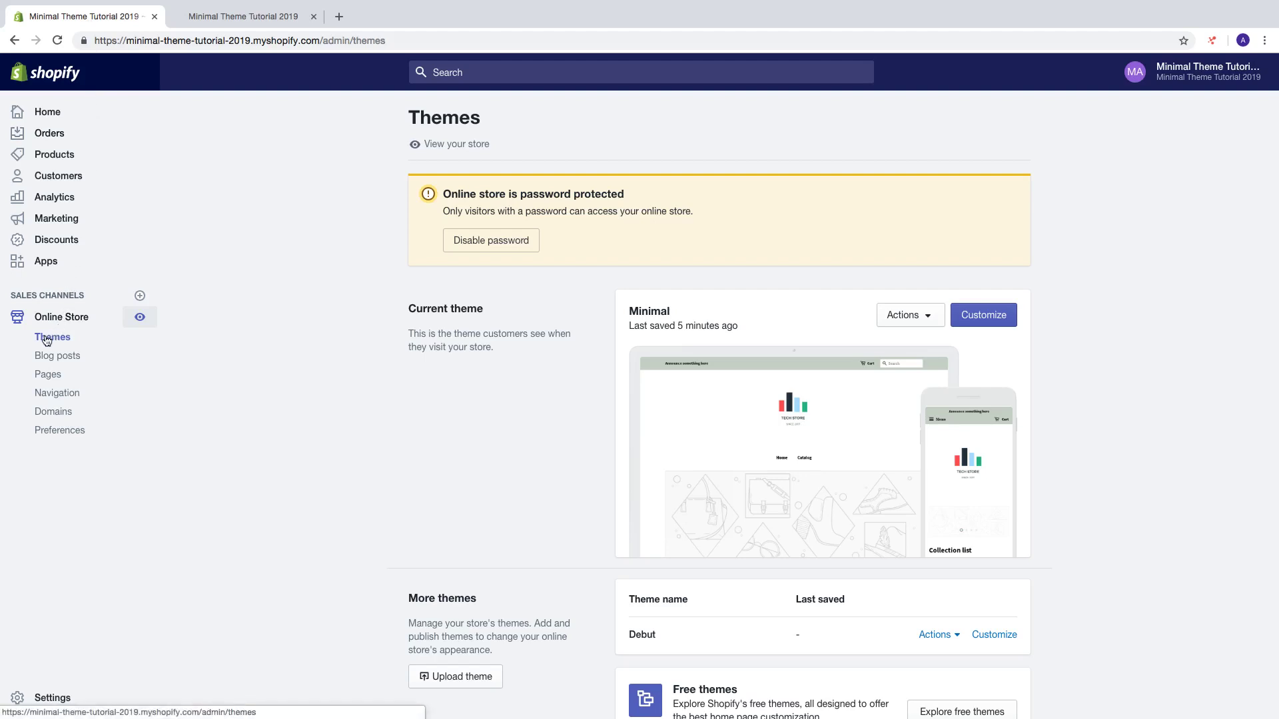
{"action": "left_click", "coordinate": [972, 320]}
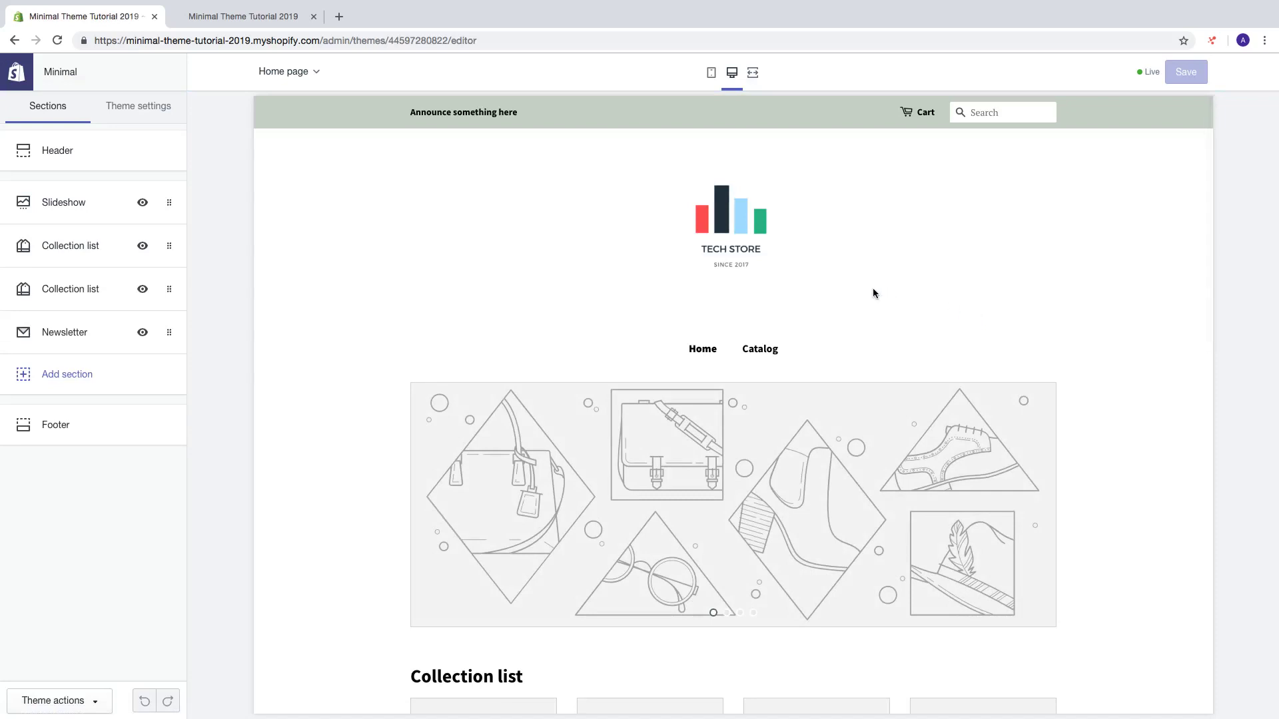
{"action": "left_click", "coordinate": [78, 211]}
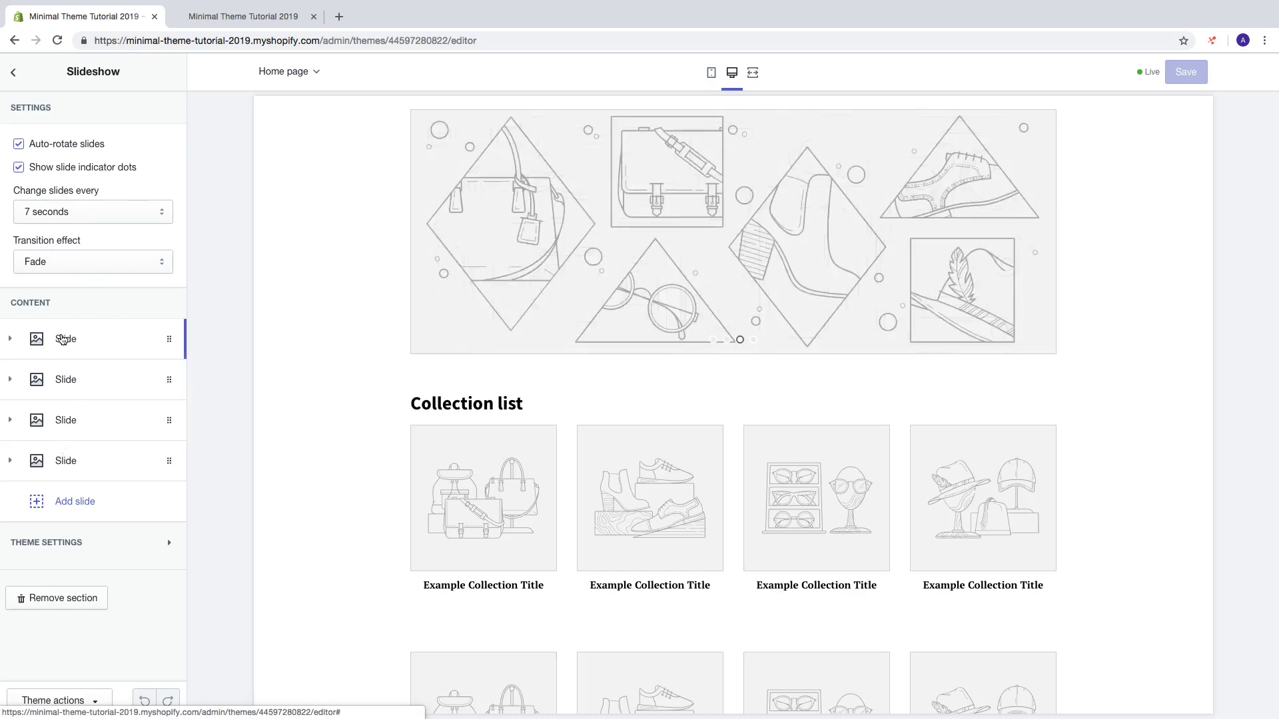
Expand the first slide, bring up its image library, and start a new browser tab.
{"action": "left_click", "coordinate": [66, 339]}
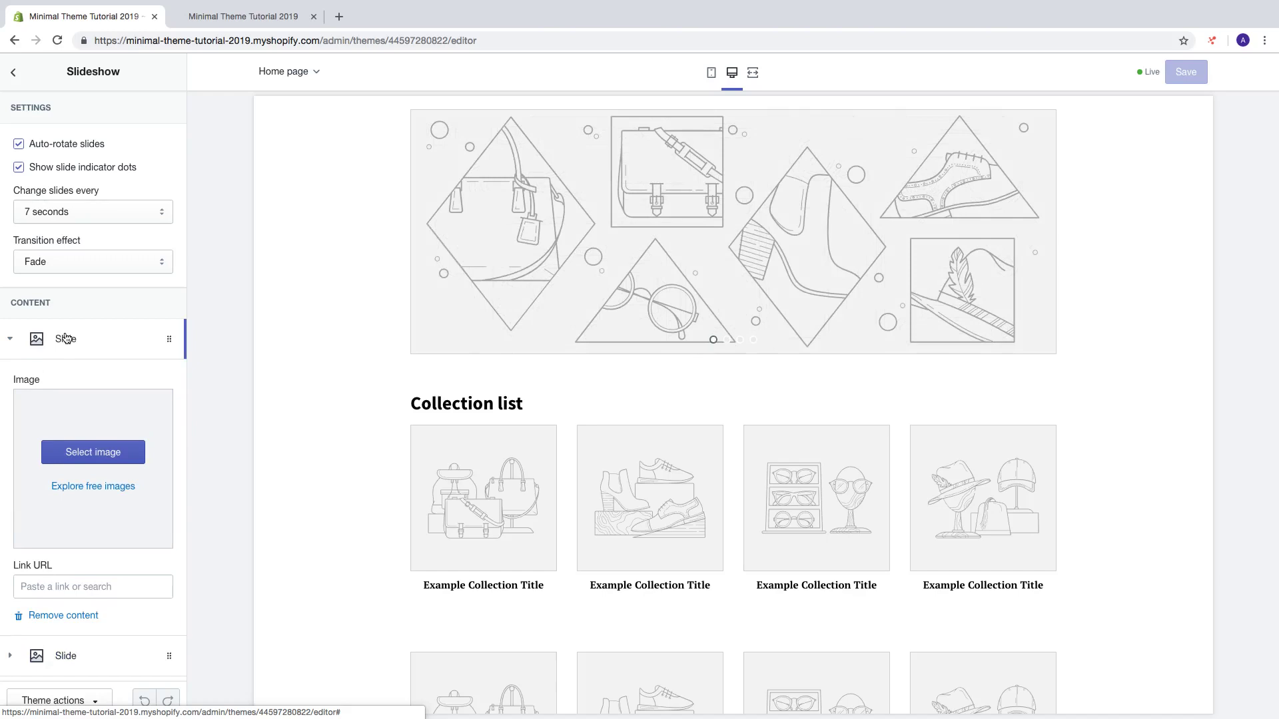
{"action": "scroll", "coordinate": [70, 362], "scroll_direction": "down", "scroll_amount": 1}
{"action": "scroll", "coordinate": [73, 368], "scroll_direction": "down", "scroll_amount": 2}
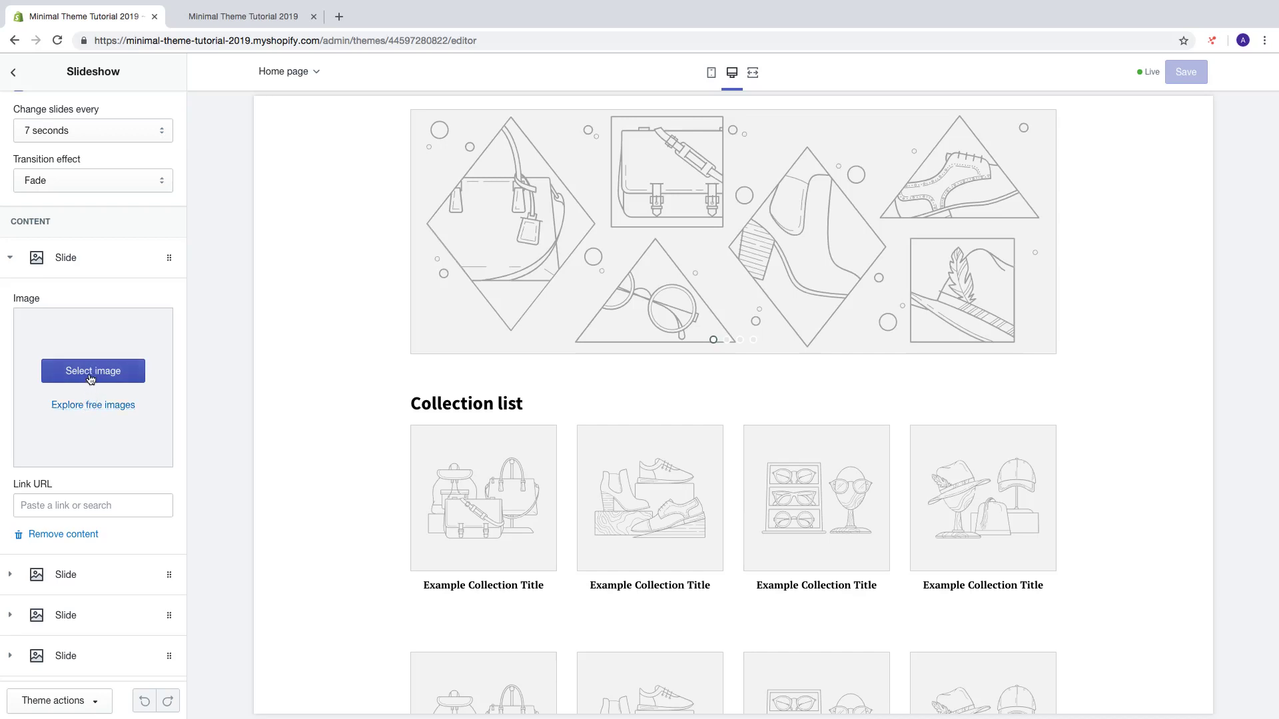
{"action": "left_click", "coordinate": [91, 380]}
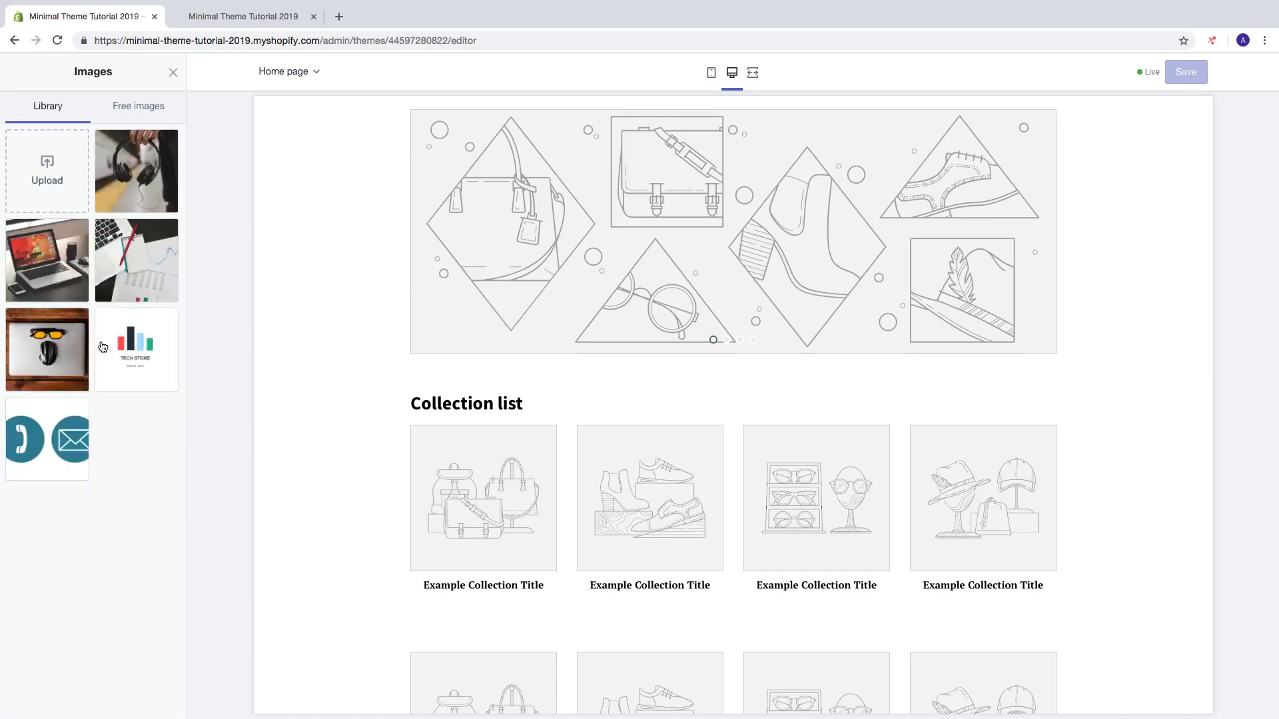
{"action": "left_click", "coordinate": [337, 23]}
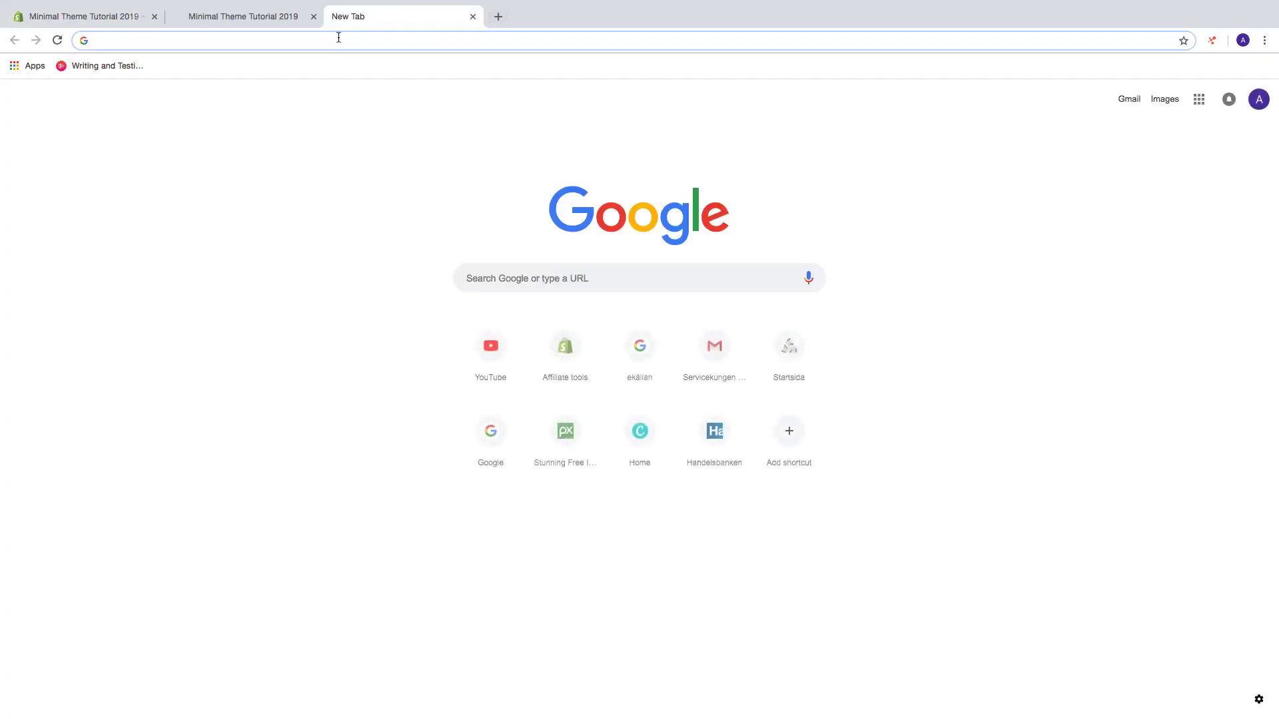
Go to pixabay.com and search for tech images.
{"action": "type", "text": "pixabay.com"}
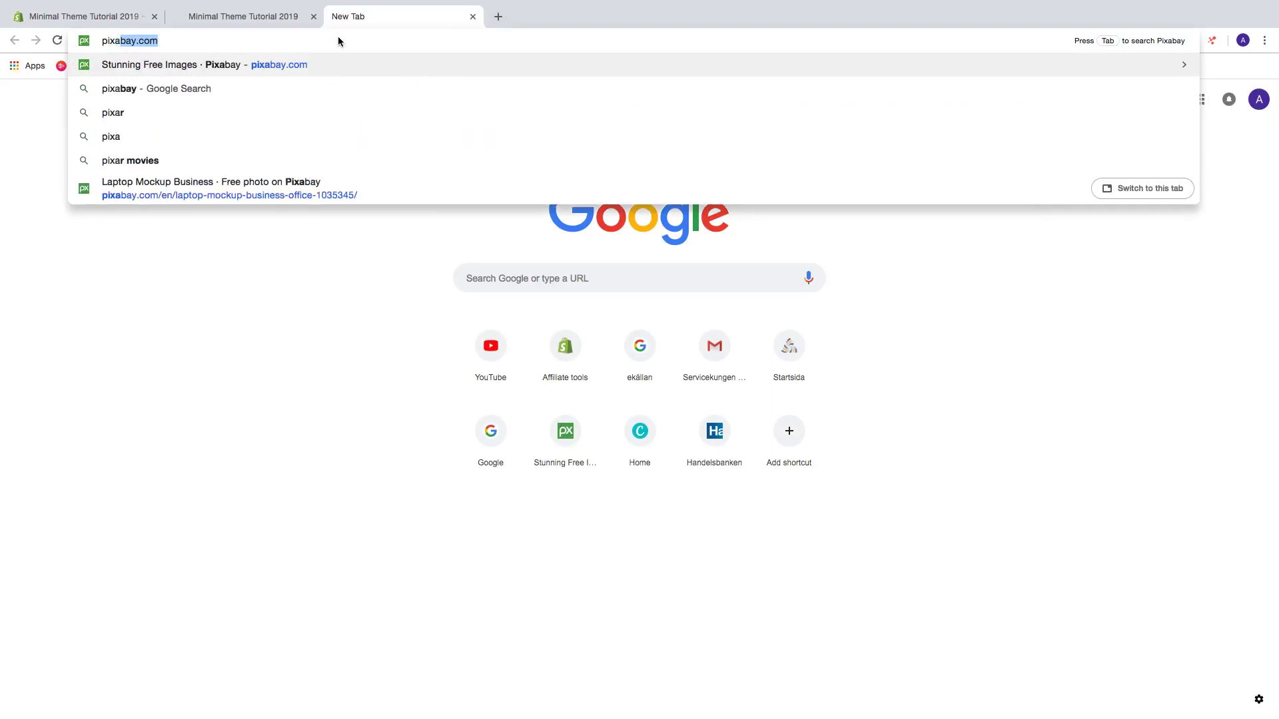
{"action": "key", "text": "Return"}
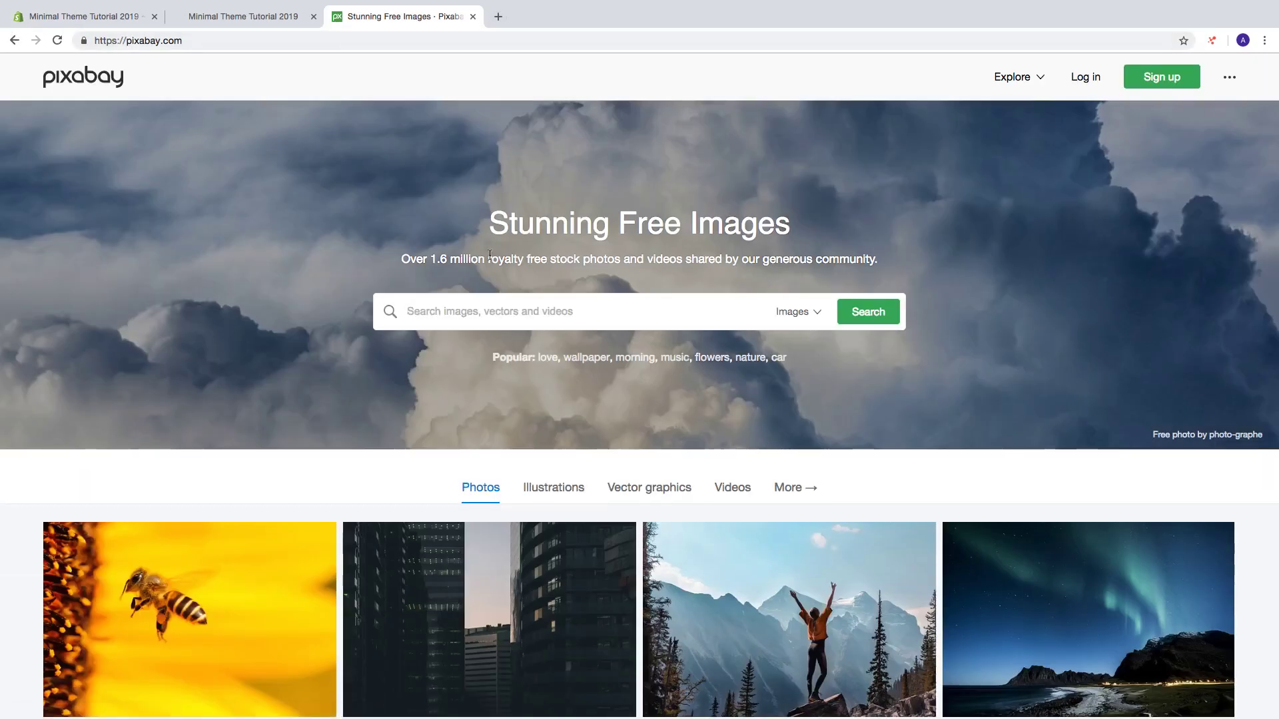
{"action": "left_click", "coordinate": [485, 313]}
{"action": "type", "text": "tech"}
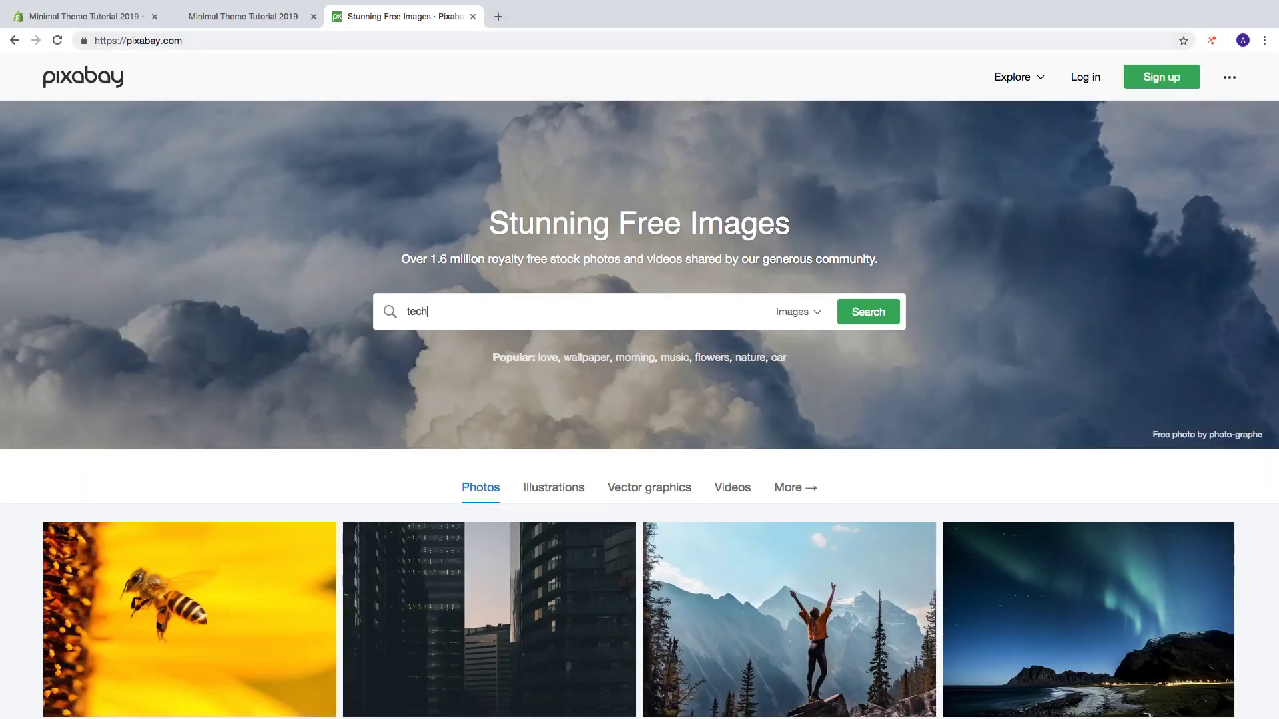
{"action": "key", "text": "Return"}
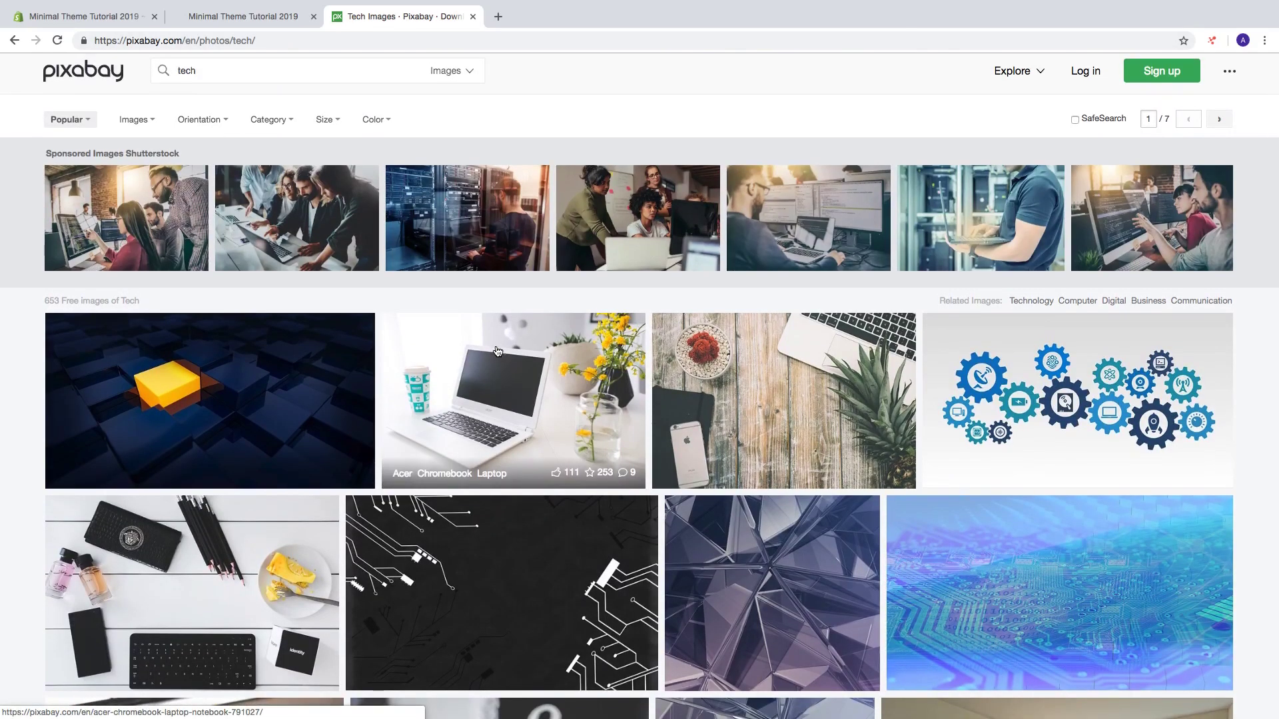
{"action": "scroll", "coordinate": [487, 412], "scroll_direction": "down", "scroll_amount": 15}
{"action": "scroll", "coordinate": [487, 413], "scroll_direction": "down", "scroll_amount": 20}
{"action": "scroll", "coordinate": [487, 413], "scroll_direction": "down", "scroll_amount": 10}
{"action": "scroll", "coordinate": [487, 413], "scroll_direction": "up", "scroll_amount": 9}
{"action": "scroll", "coordinate": [488, 414], "scroll_direction": "up", "scroll_amount": 4}
{"action": "scroll", "coordinate": [487, 414], "scroll_direction": "down", "scroll_amount": 3}
{"action": "scroll", "coordinate": [488, 415], "scroll_direction": "up", "scroll_amount": 3}
{"action": "scroll", "coordinate": [488, 414], "scroll_direction": "down", "scroll_amount": 3}
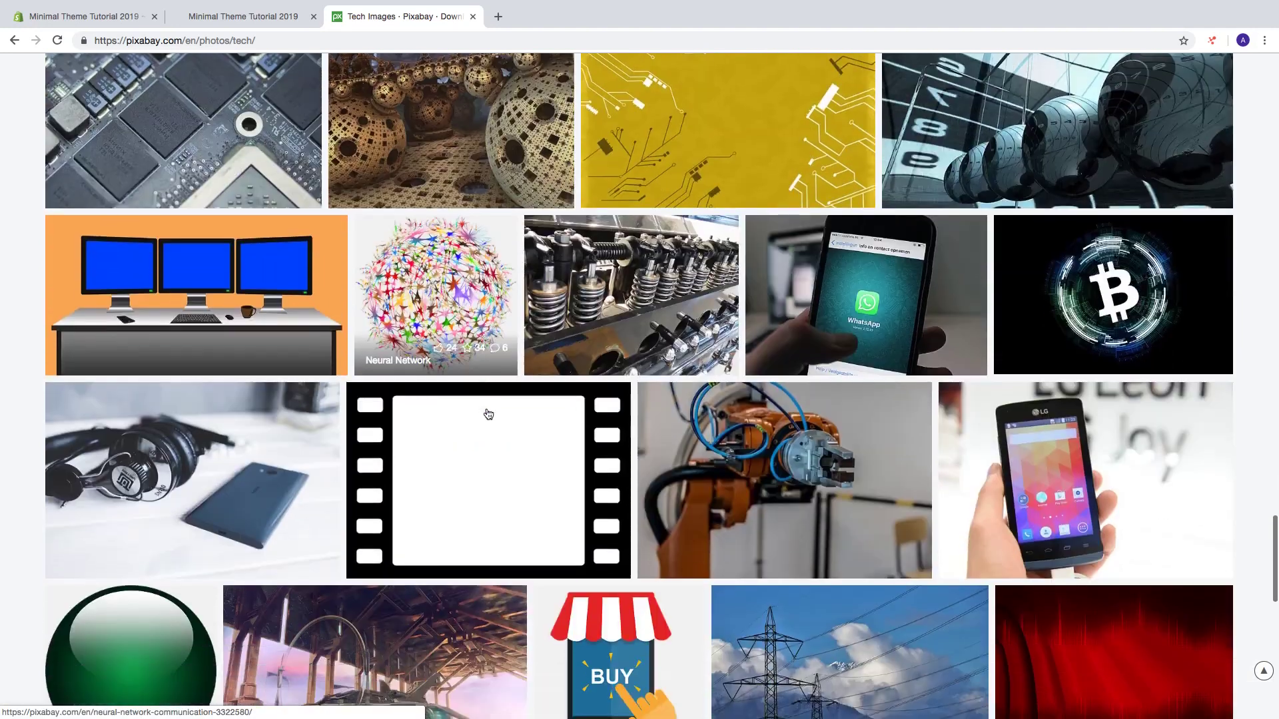
{"action": "scroll", "coordinate": [488, 414], "scroll_direction": "up", "scroll_amount": 1}
Download the LG smartphone photo at 1280×851 and return to the Shopify tab.
{"action": "left_click", "coordinate": [1024, 497]}
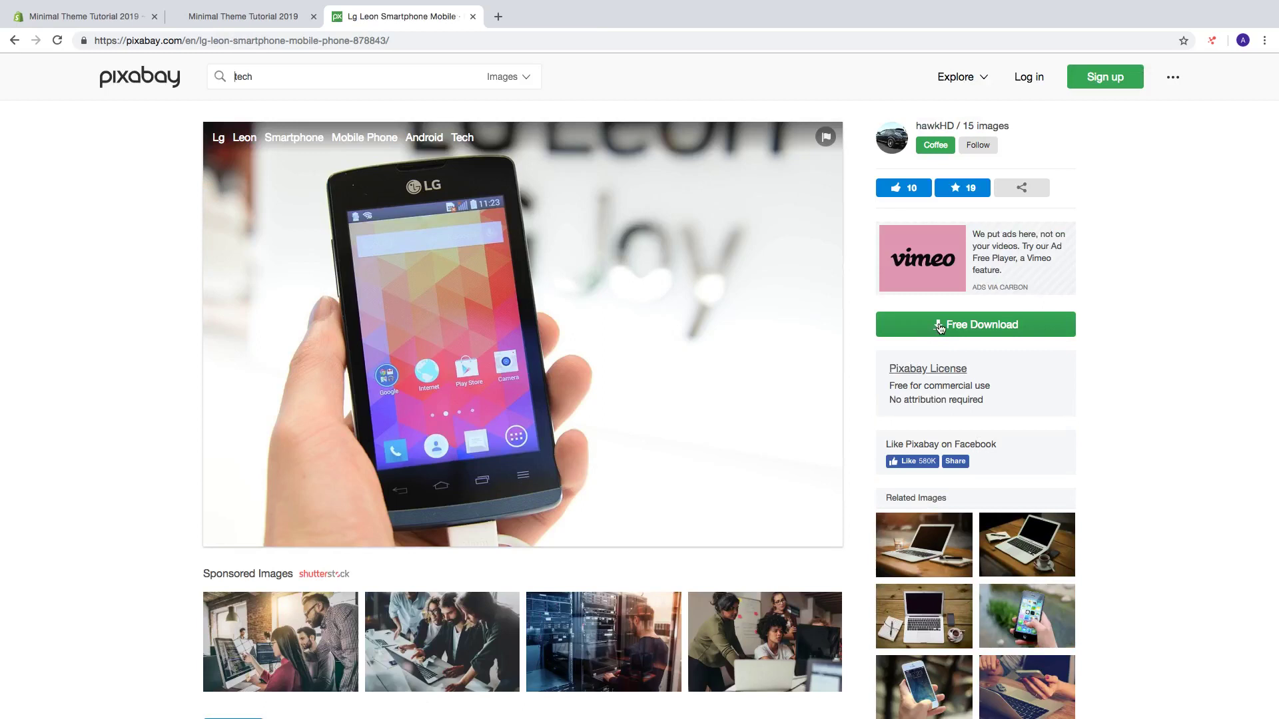
{"action": "left_click", "coordinate": [940, 328]}
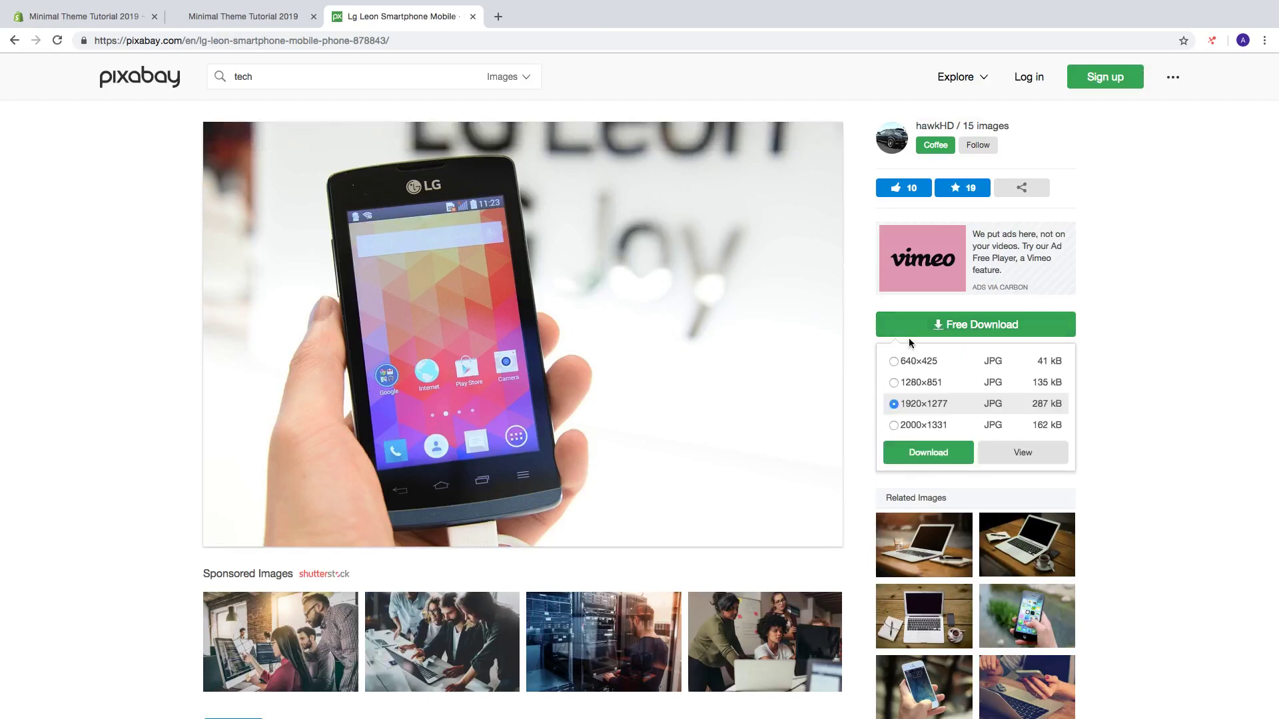
{"action": "left_click", "coordinate": [894, 383]}
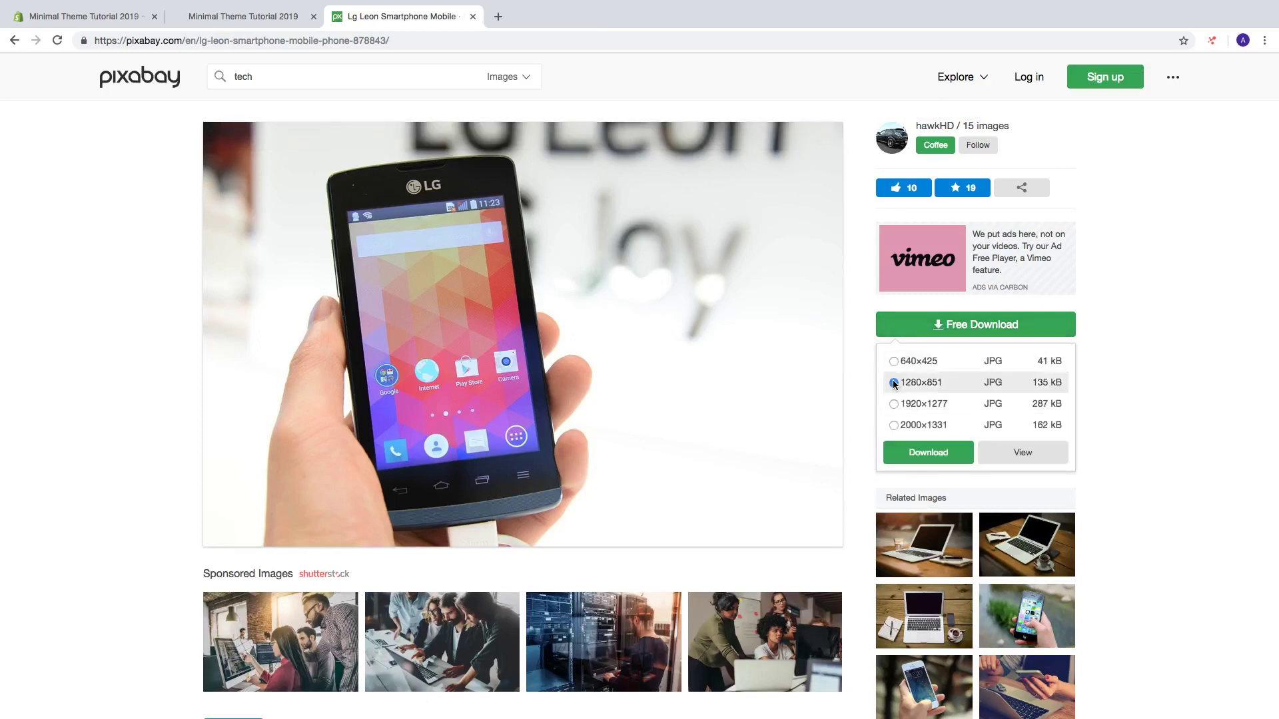
{"action": "left_click", "coordinate": [931, 455]}
{"action": "left_click", "coordinate": [557, 406]}
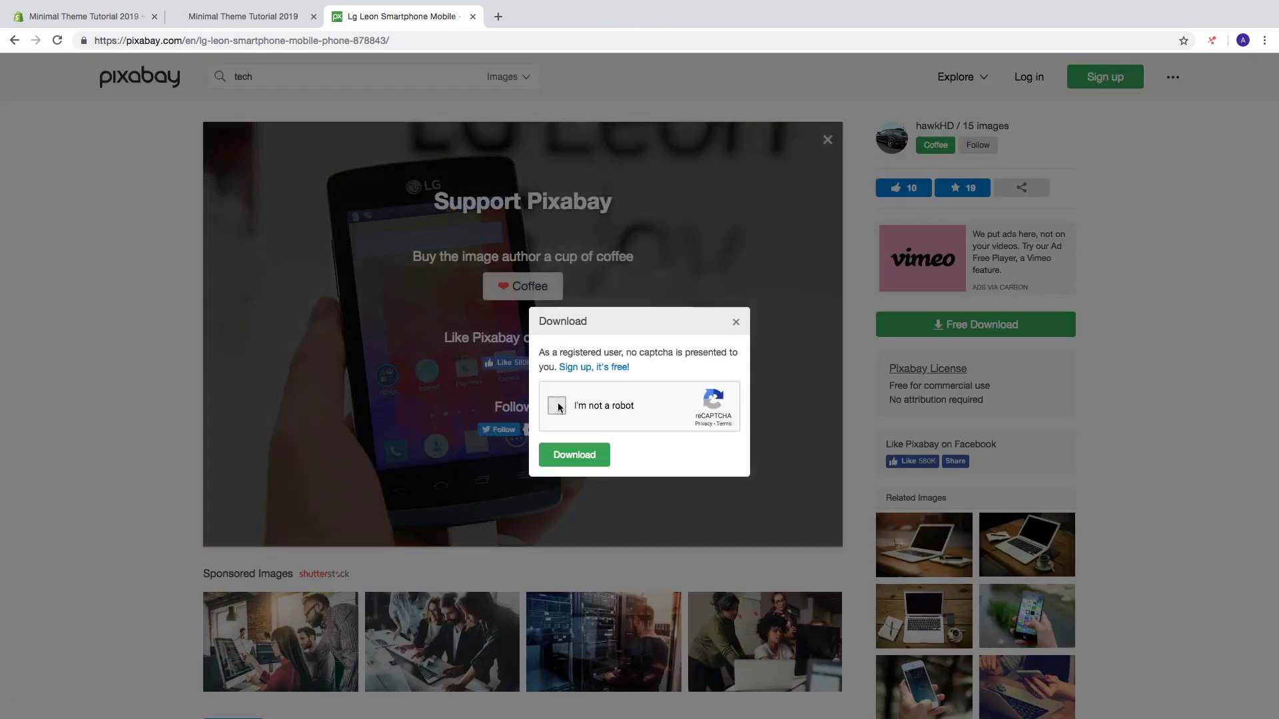
{"action": "left_click", "coordinate": [565, 456]}
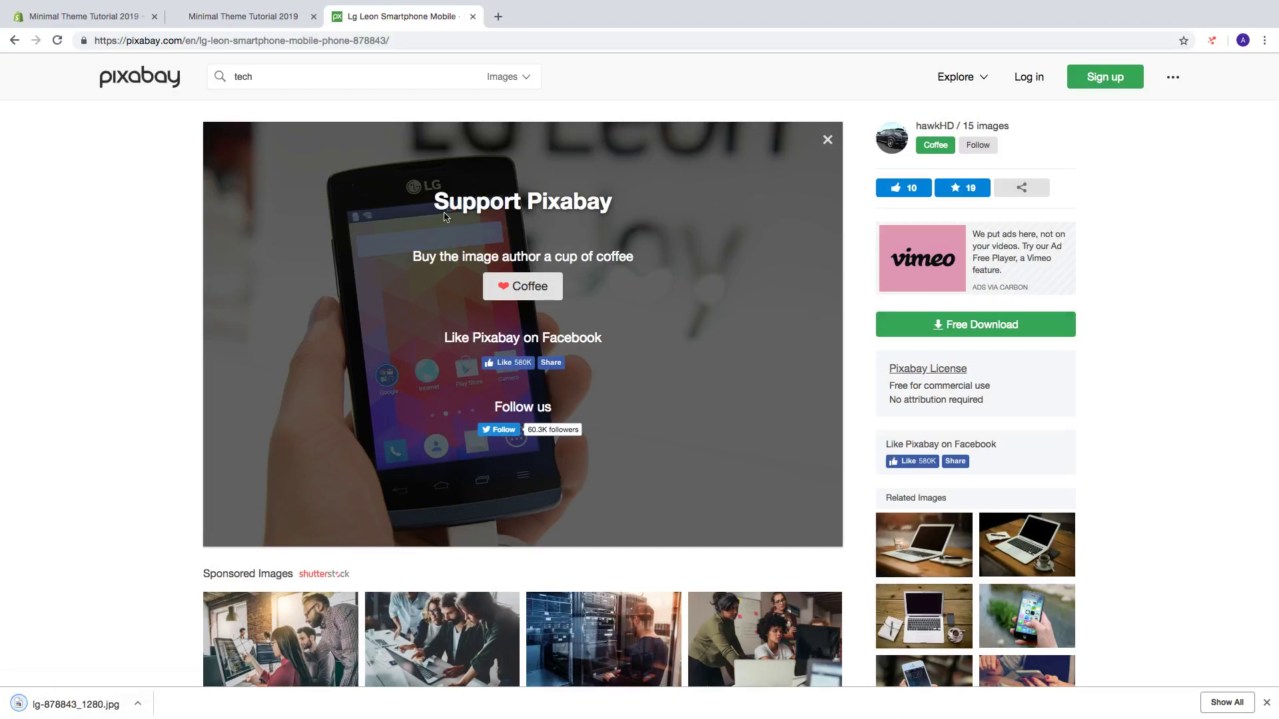
{"action": "left_click", "coordinate": [97, 18]}
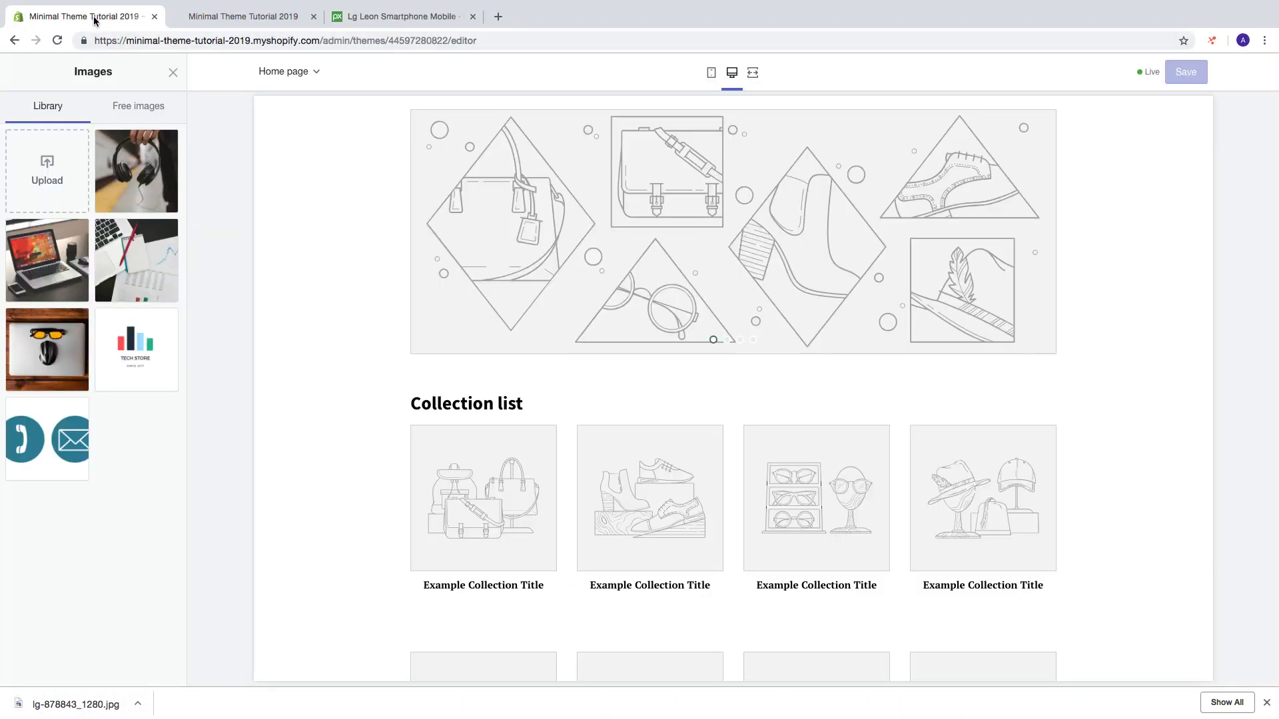
Upload lg-878843_1280.jpg from Downloads and set it as the first slide's image.
{"action": "left_click", "coordinate": [43, 181]}
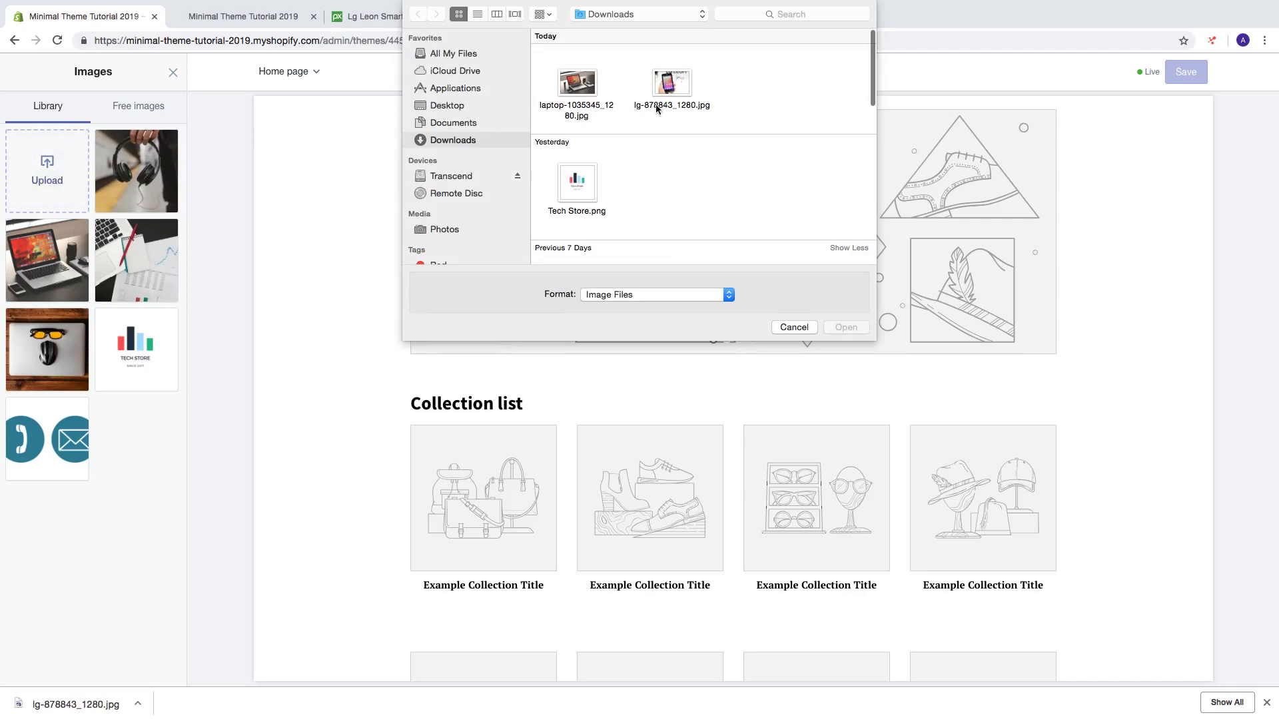
{"action": "left_click", "coordinate": [656, 109]}
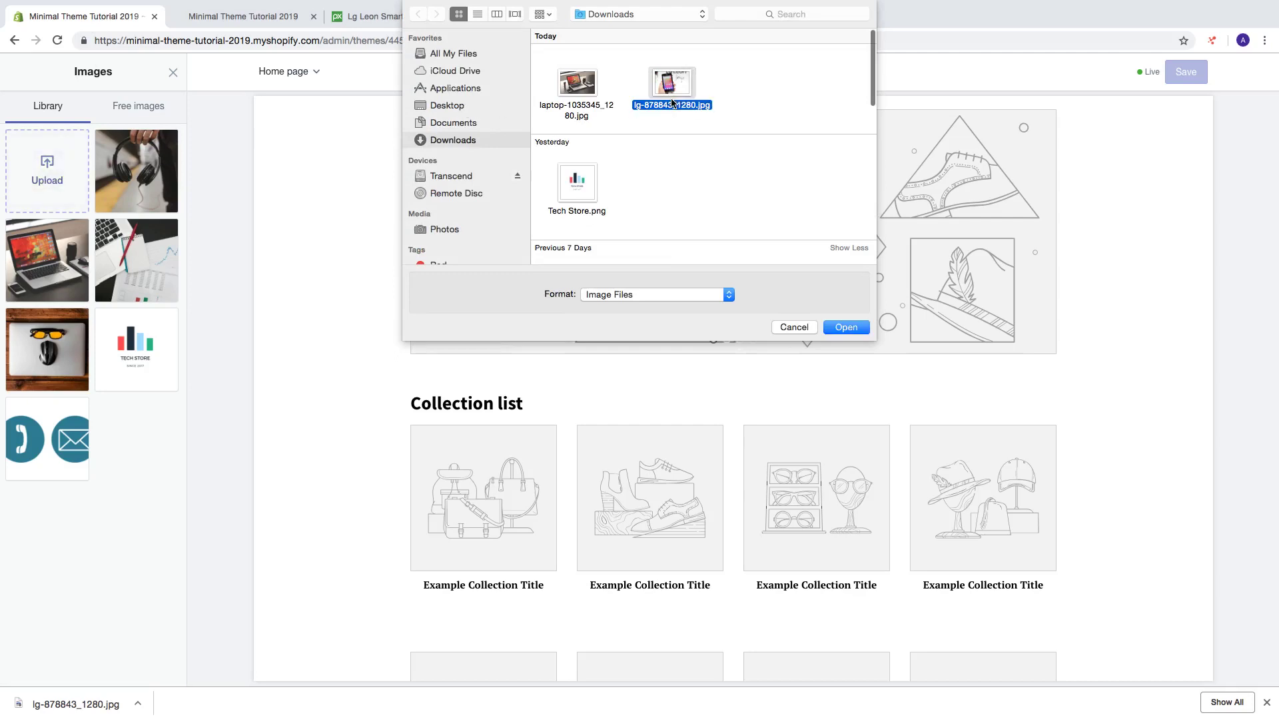
{"action": "left_click", "coordinate": [845, 327]}
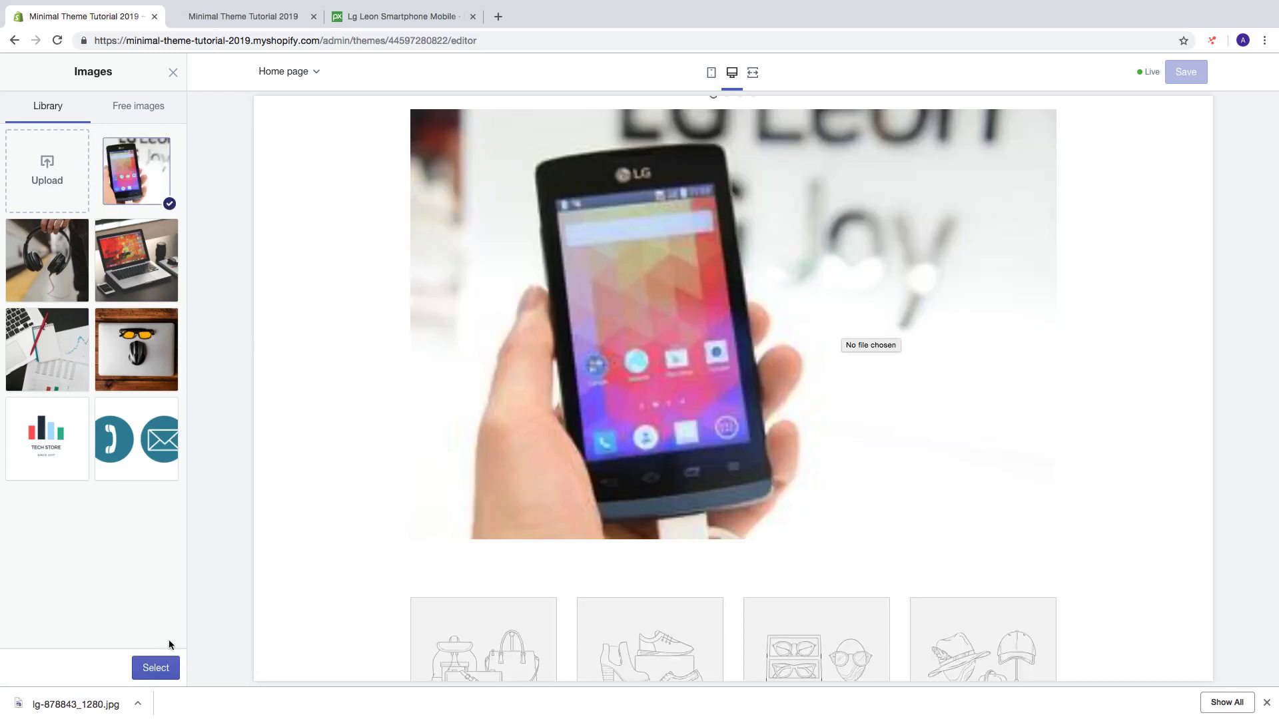
{"action": "left_click", "coordinate": [156, 668]}
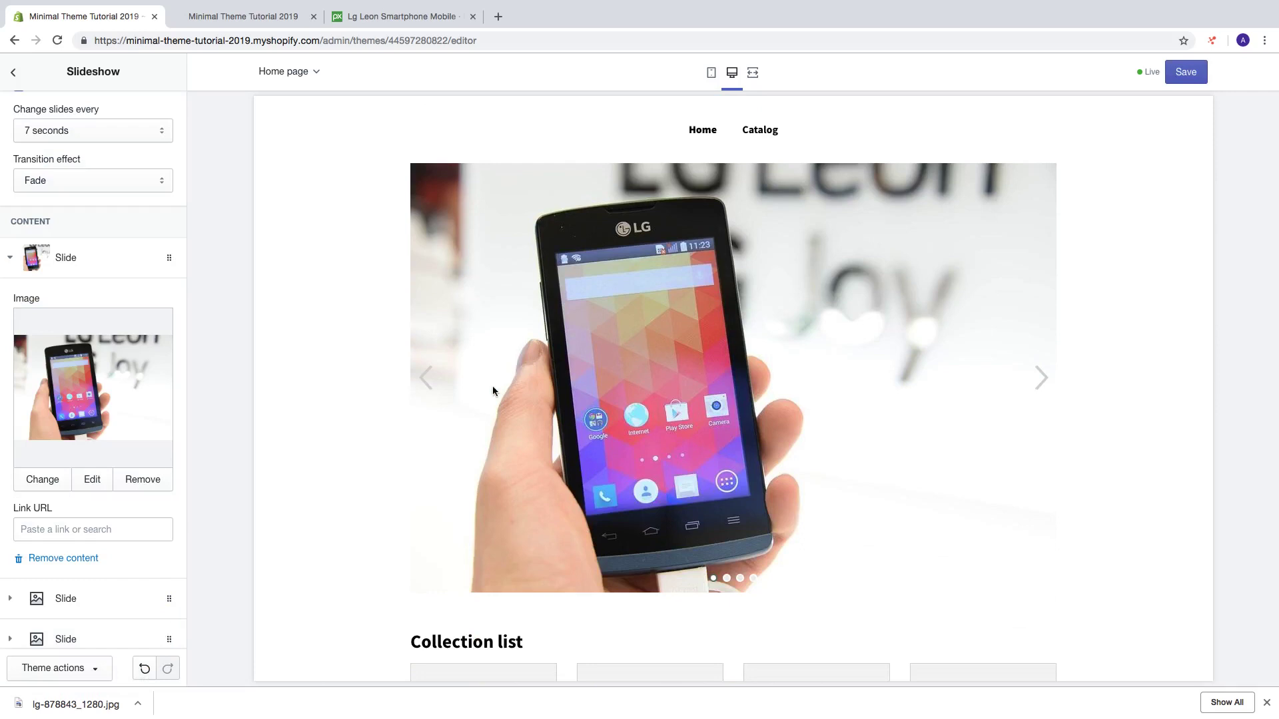
{"action": "scroll", "coordinate": [593, 447], "scroll_direction": "up", "scroll_amount": 3}
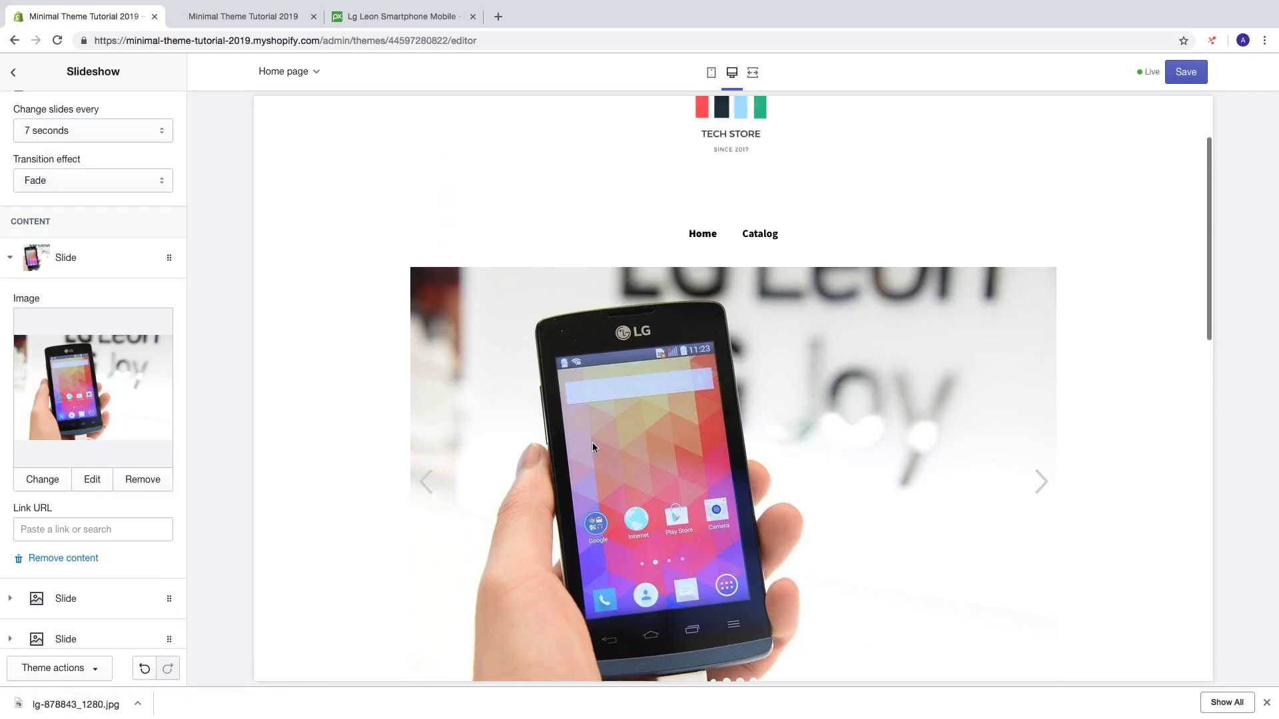
{"action": "scroll", "coordinate": [157, 420], "scroll_direction": "down", "scroll_amount": 1}
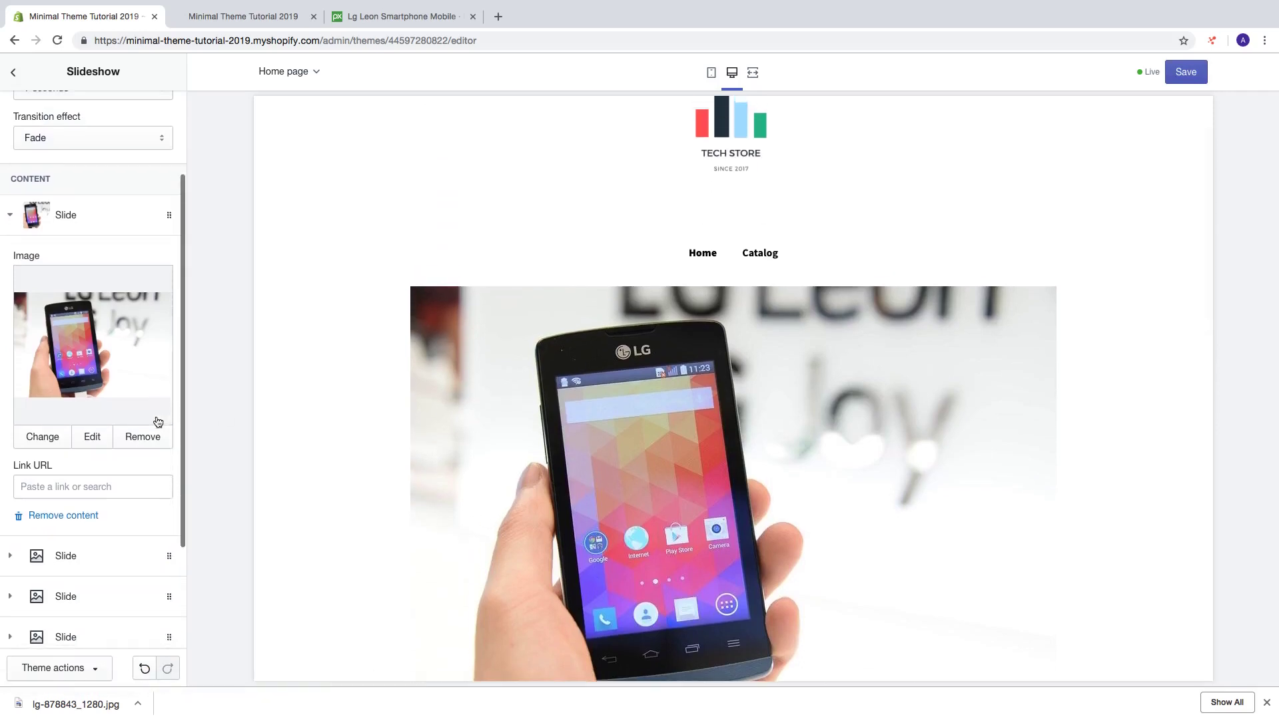
Give the phone photo the alt text 'Tech store info' and save it.
{"action": "left_click", "coordinate": [93, 436]}
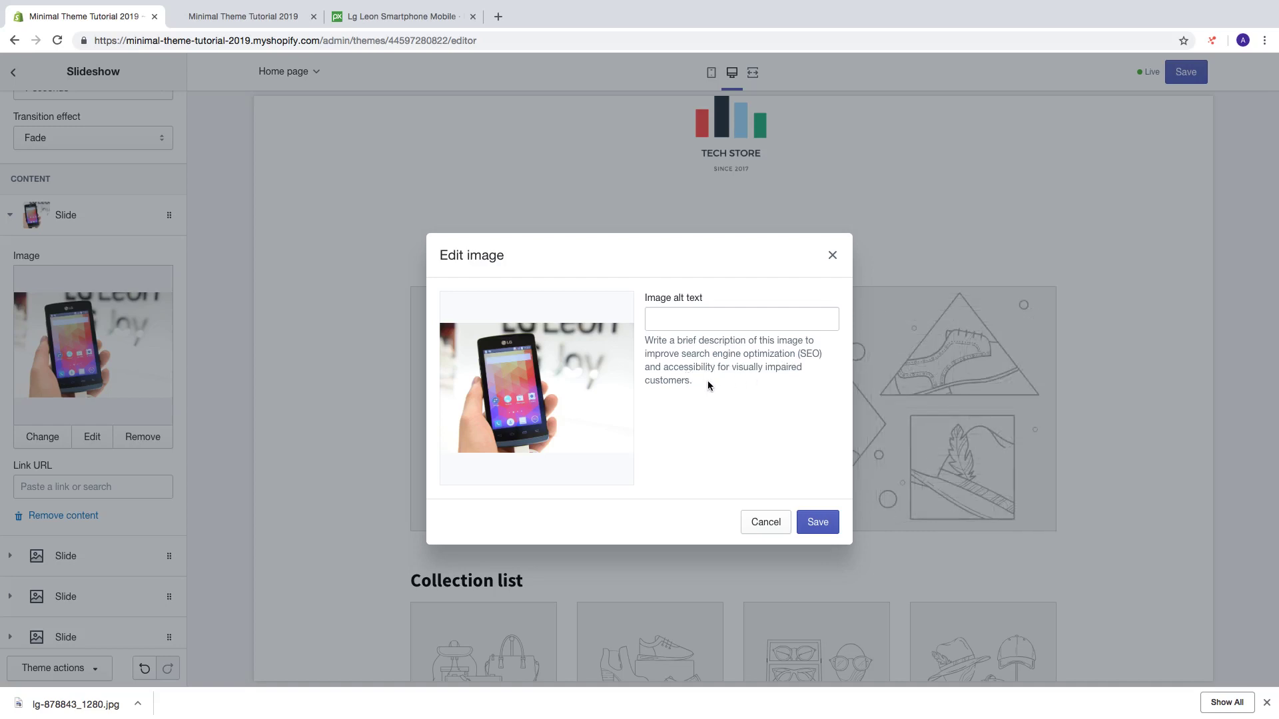
{"action": "left_click", "coordinate": [698, 326]}
{"action": "type", "text": "Tech"}
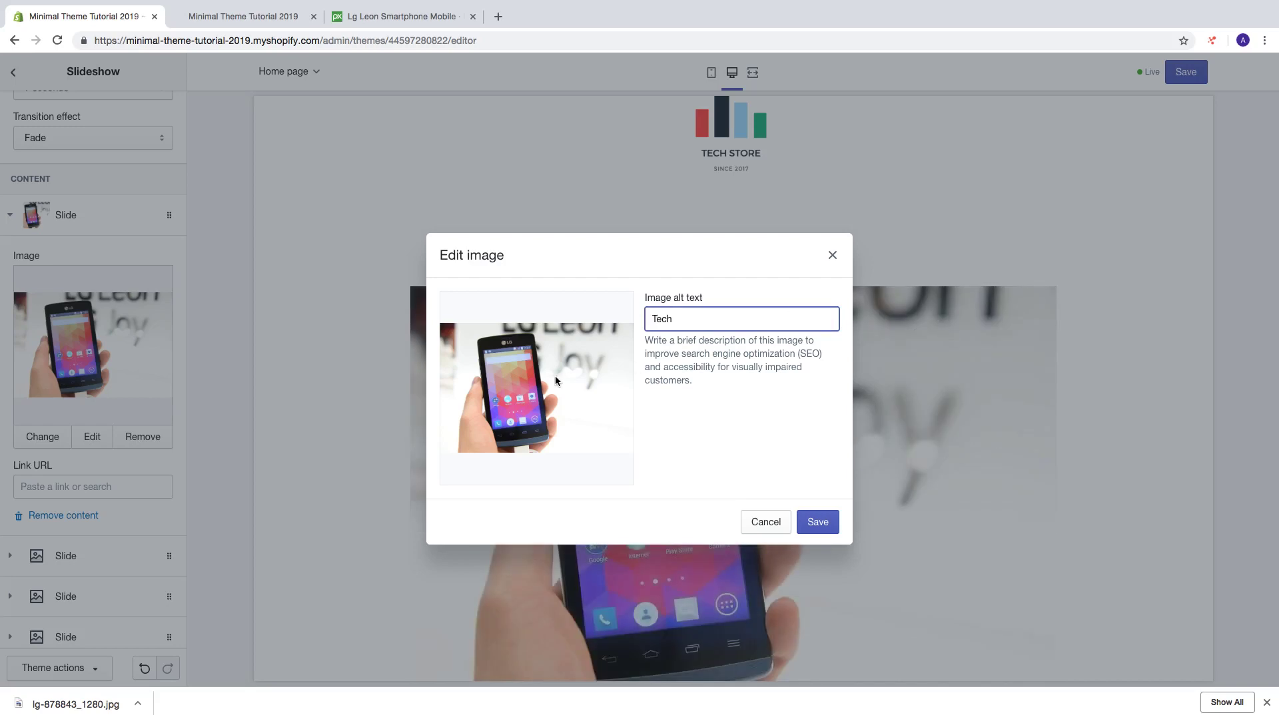
{"action": "type", "text": " store info"}
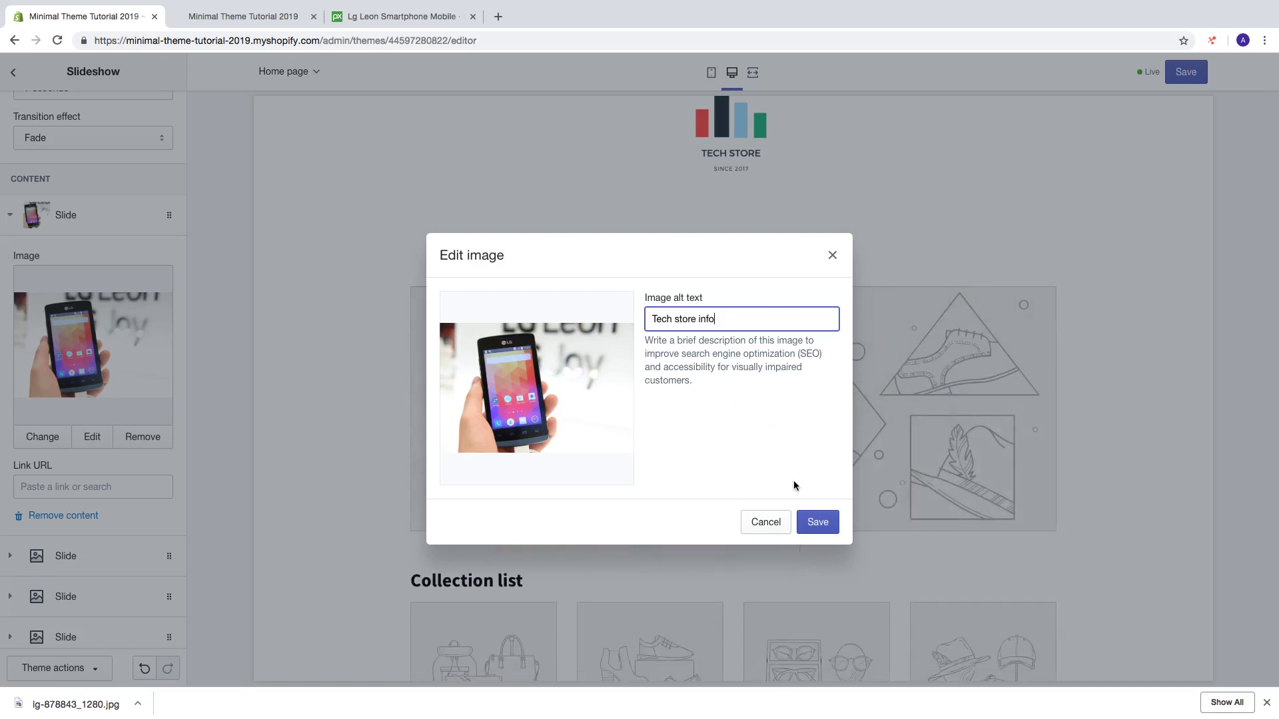
{"action": "left_click", "coordinate": [817, 522]}
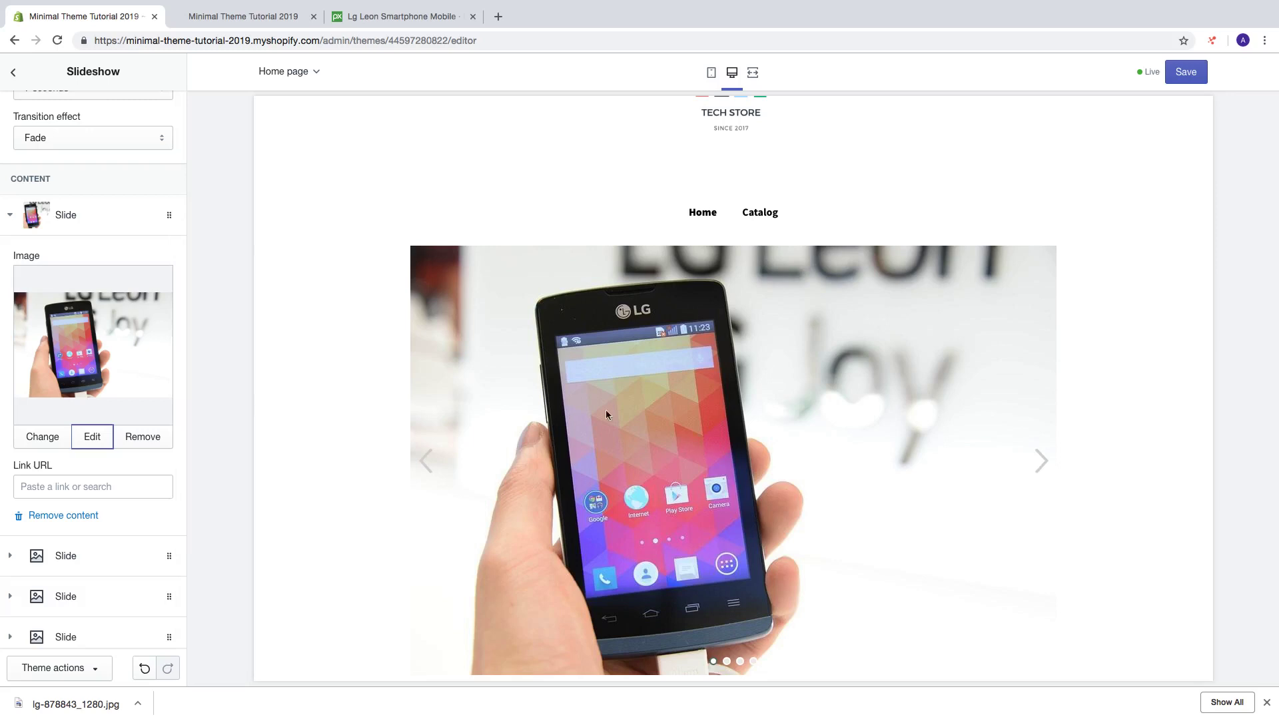
Set the first slide's Link URL to the store page 'Page Test'.
{"action": "left_click", "coordinate": [72, 488]}
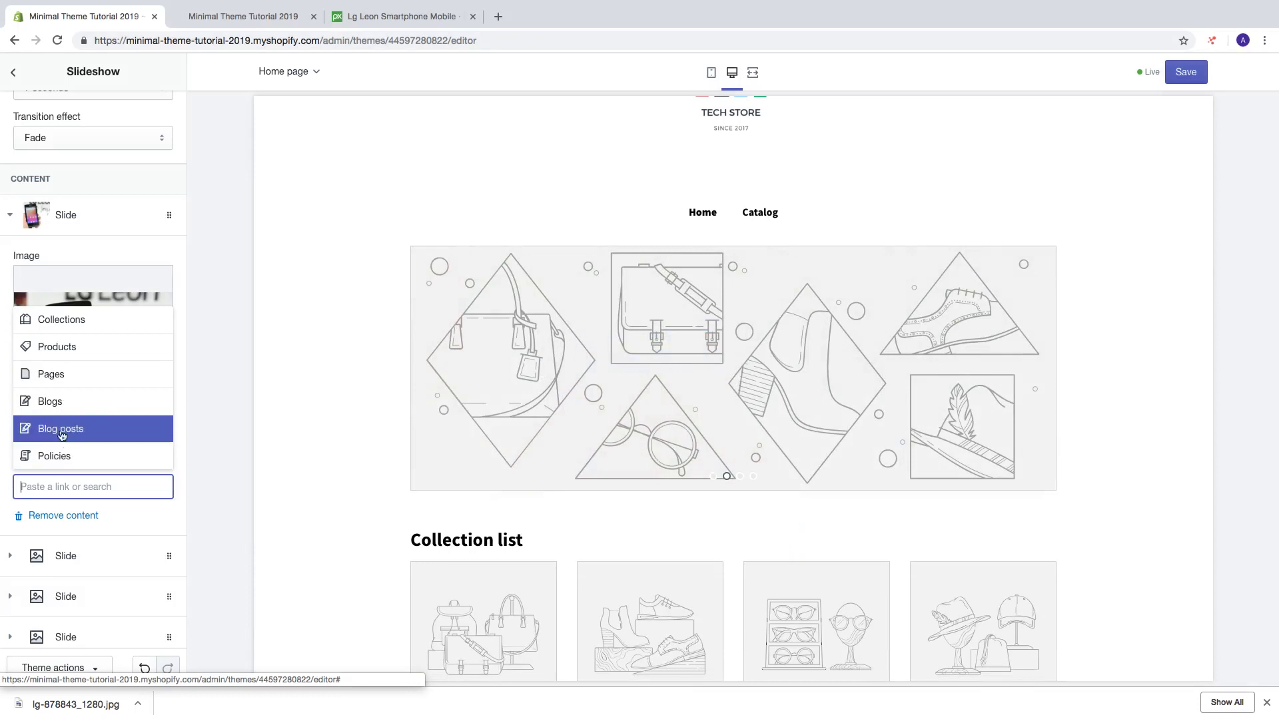
{"action": "left_click", "coordinate": [70, 375]}
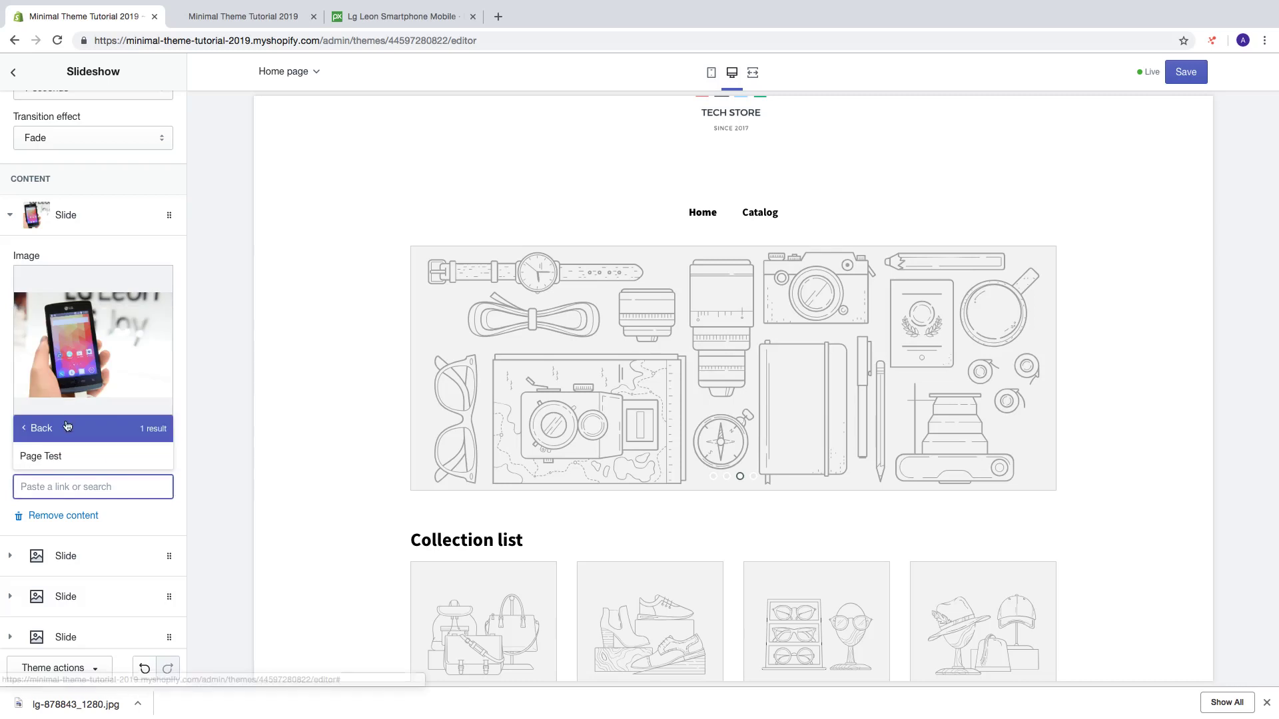
{"action": "left_click", "coordinate": [52, 455]}
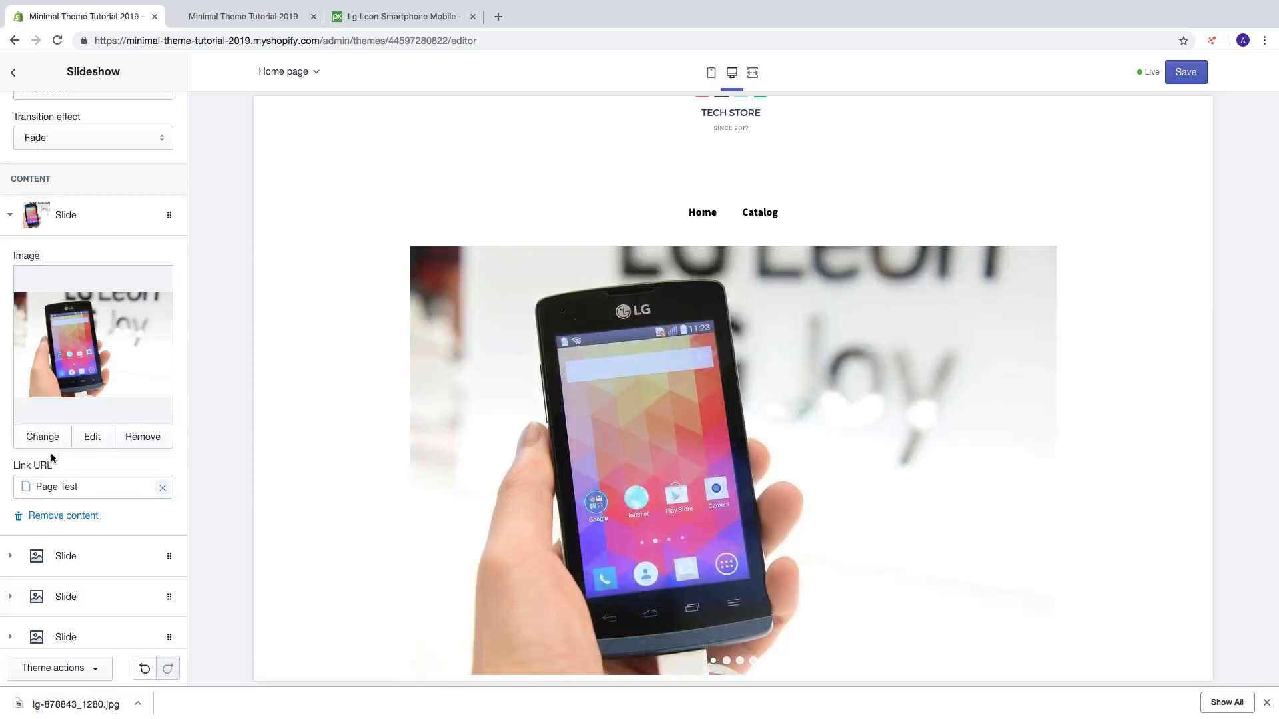
{"action": "scroll", "coordinate": [87, 466], "scroll_direction": "up", "scroll_amount": 1}
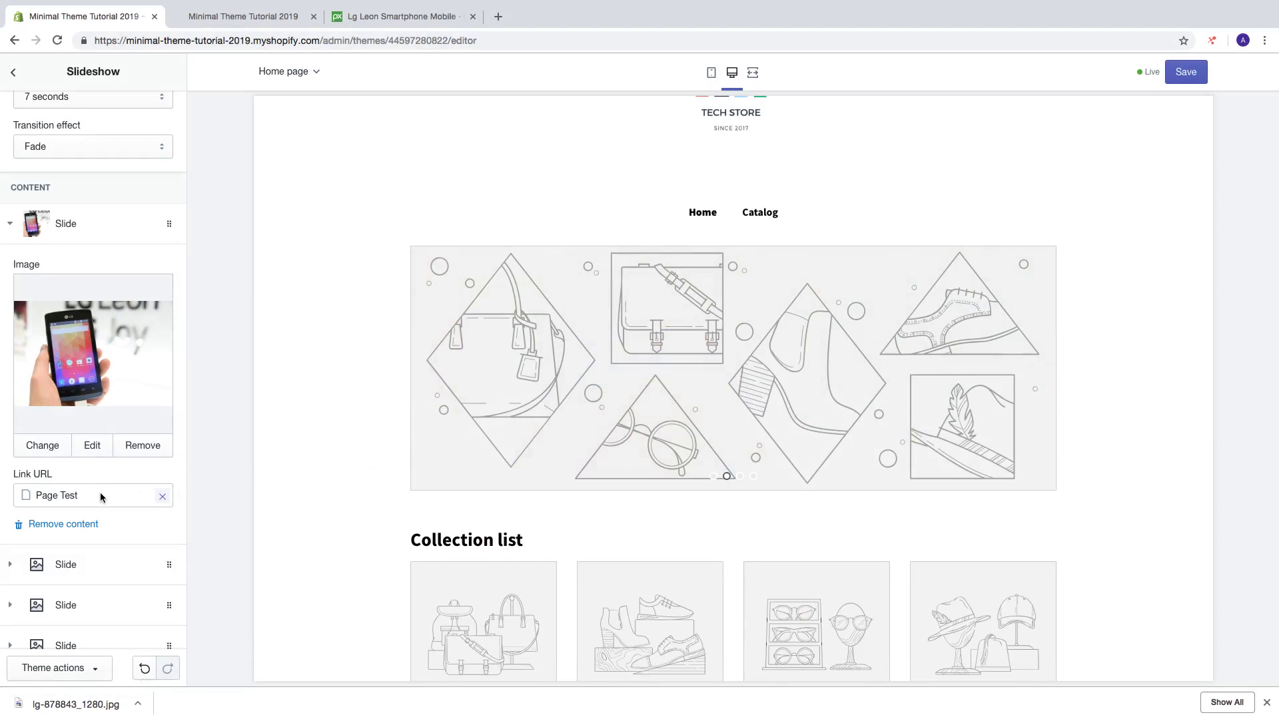
{"action": "scroll", "coordinate": [102, 496], "scroll_direction": "down", "scroll_amount": 2}
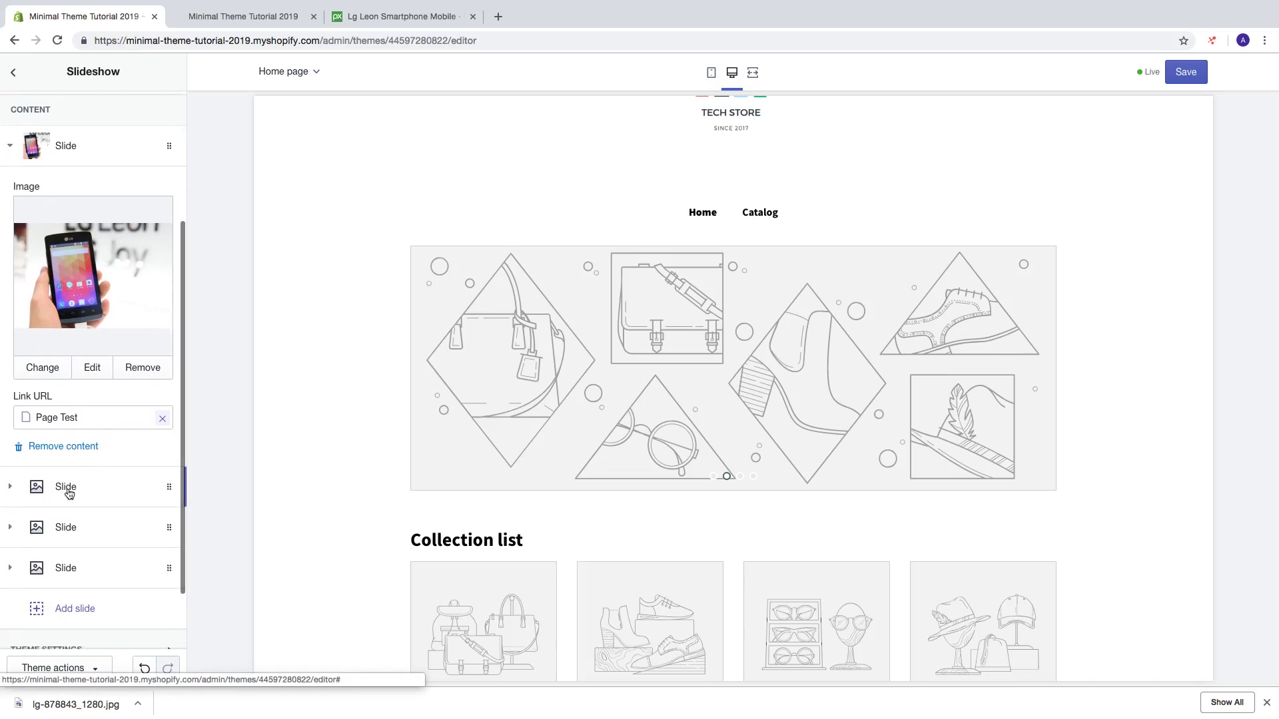
Choose the free Tech stock photo of dog paws on a laptop for slide two.
{"action": "left_click", "coordinate": [67, 489]}
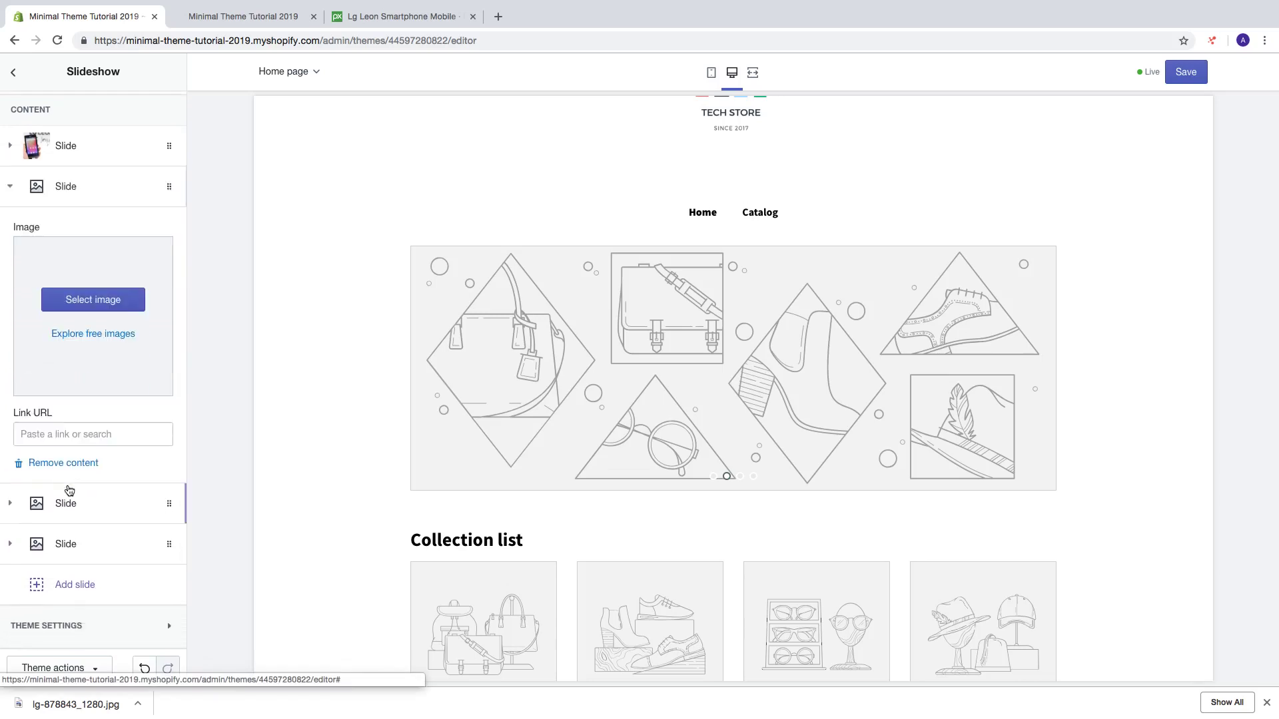
{"action": "left_click", "coordinate": [86, 342]}
{"action": "scroll", "coordinate": [93, 340], "scroll_direction": "down", "scroll_amount": 3}
{"action": "scroll", "coordinate": [93, 340], "scroll_direction": "down", "scroll_amount": 3}
{"action": "scroll", "coordinate": [77, 320], "scroll_direction": "up", "scroll_amount": 6}
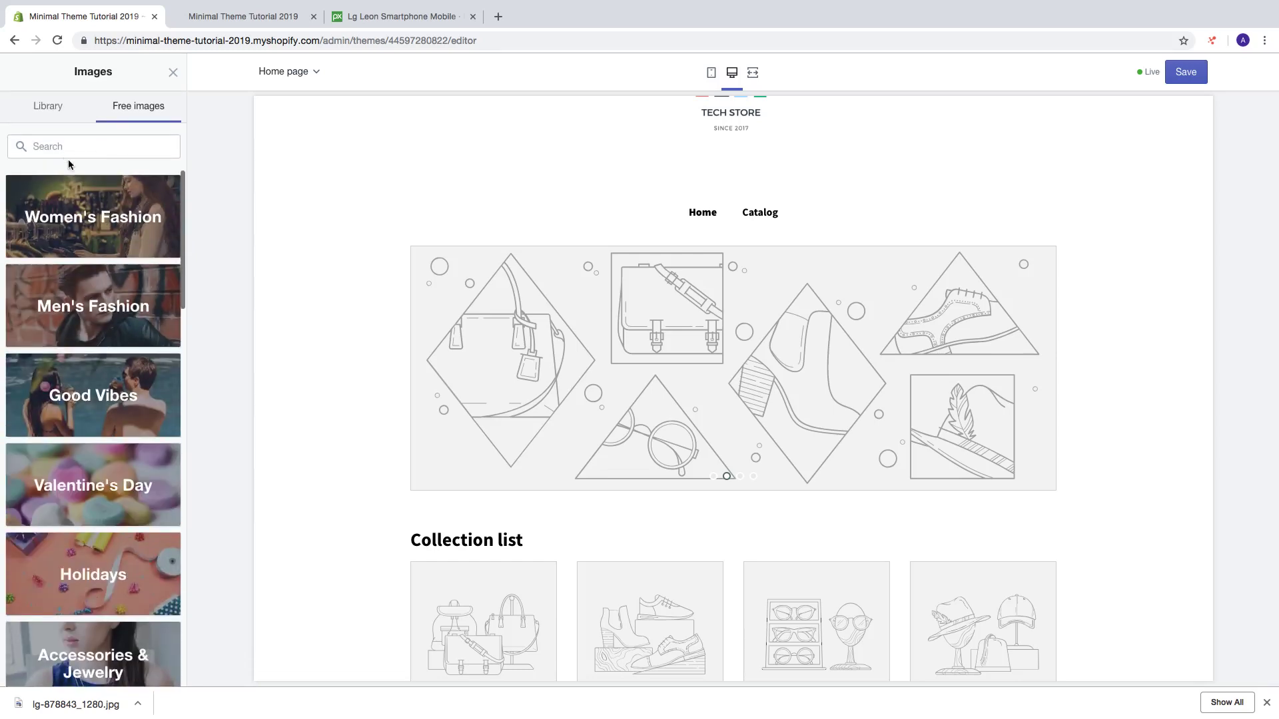
{"action": "scroll", "coordinate": [82, 336], "scroll_direction": "down", "scroll_amount": 5}
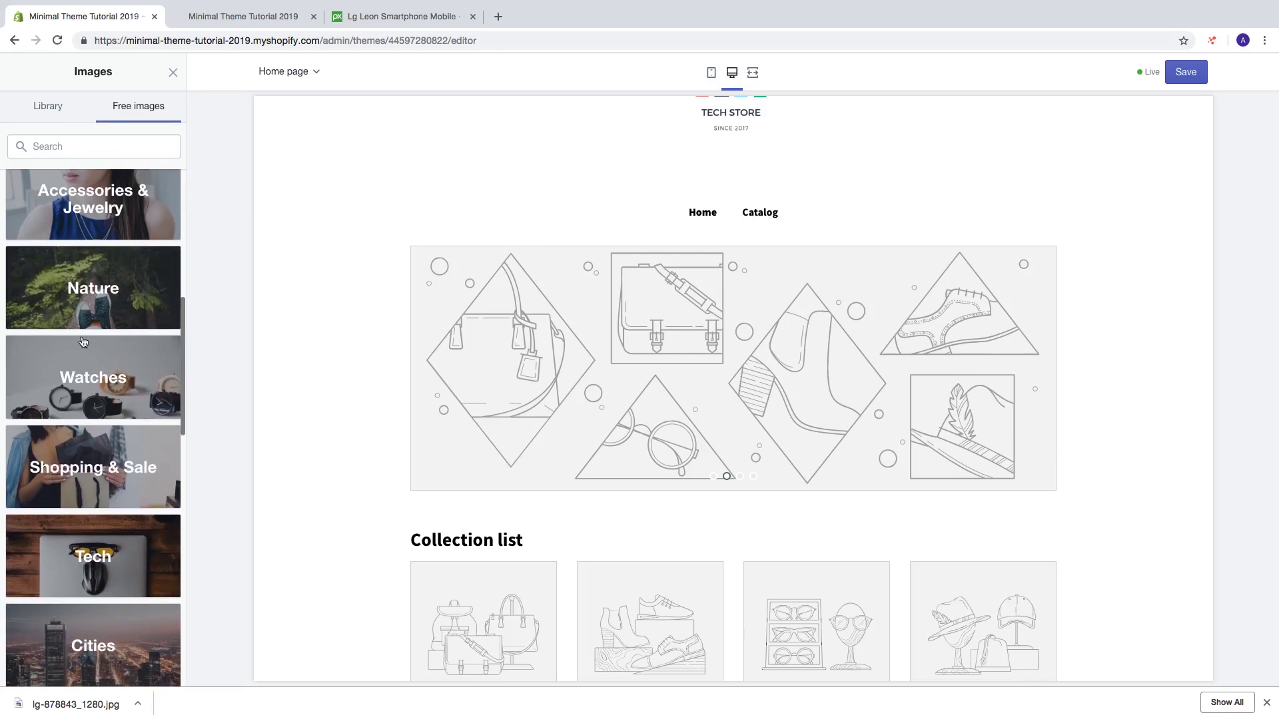
{"action": "scroll", "coordinate": [82, 337], "scroll_direction": "down", "scroll_amount": 3}
{"action": "left_click", "coordinate": [75, 428]}
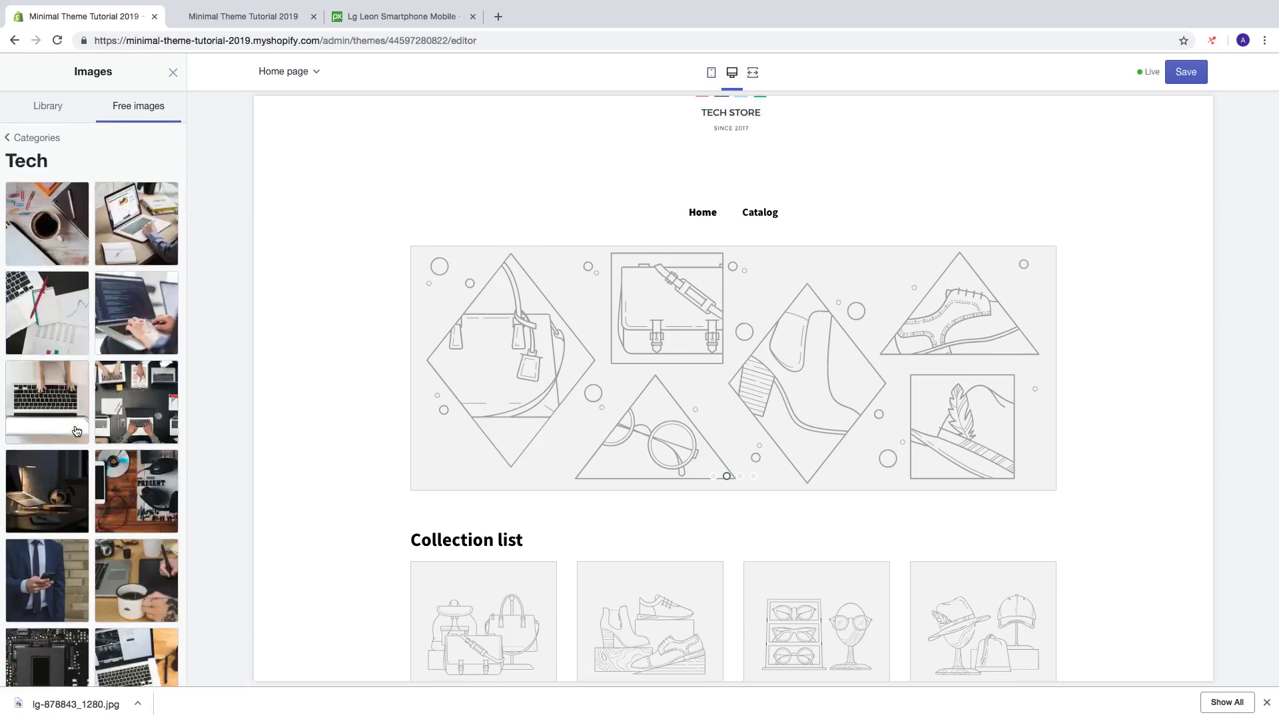
{"action": "scroll", "coordinate": [78, 431], "scroll_direction": "down", "scroll_amount": 5}
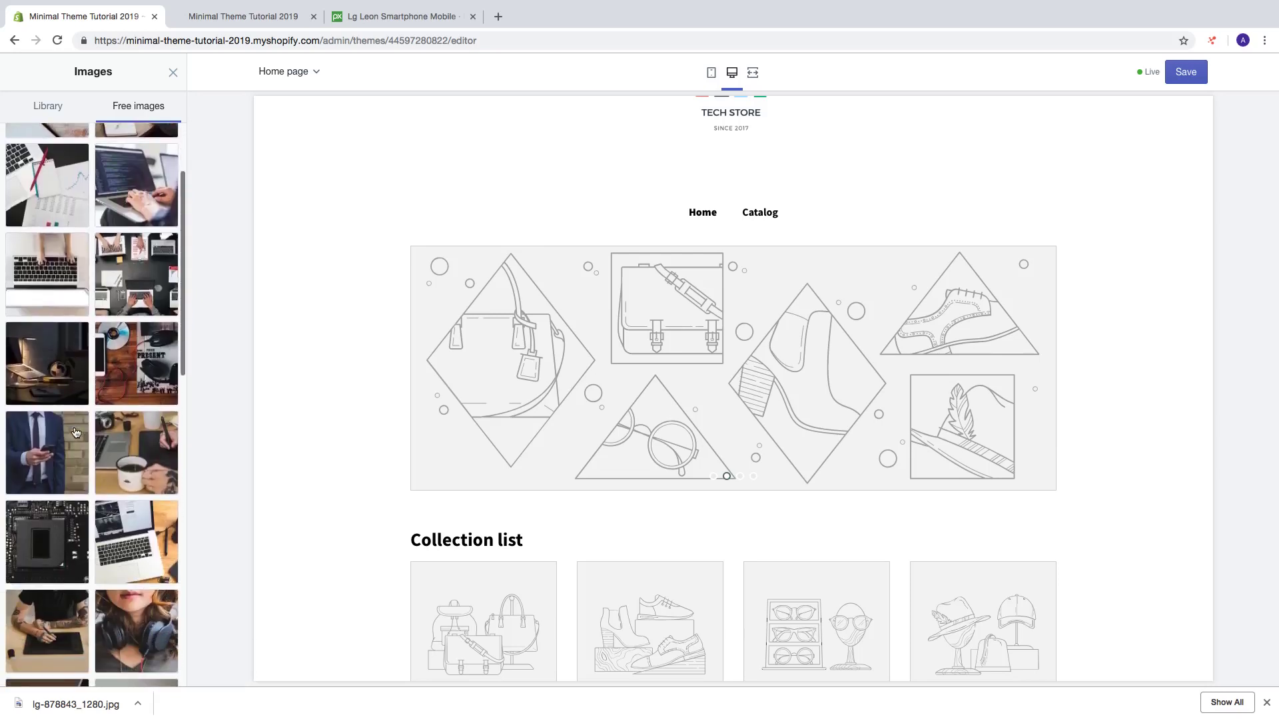
{"action": "scroll", "coordinate": [78, 432], "scroll_direction": "up", "scroll_amount": 5}
{"action": "scroll", "coordinate": [78, 432], "scroll_direction": "down", "scroll_amount": 4}
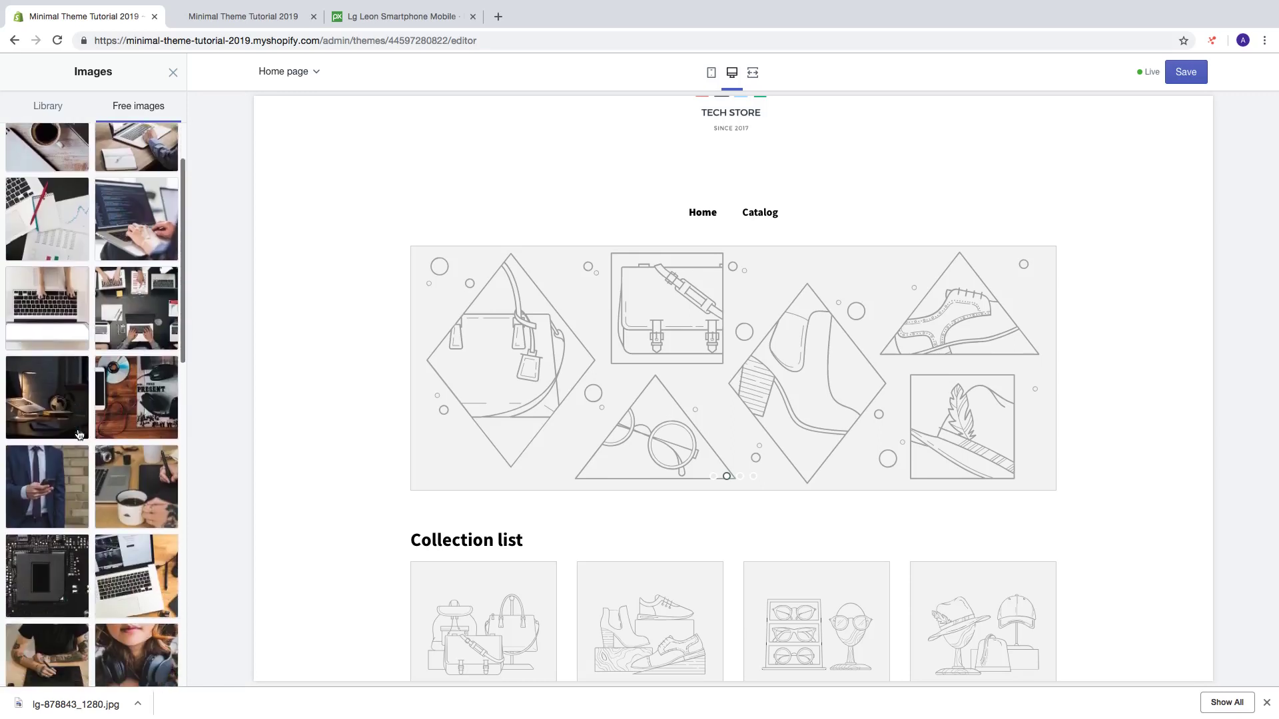
{"action": "scroll", "coordinate": [79, 434], "scroll_direction": "up", "scroll_amount": 5}
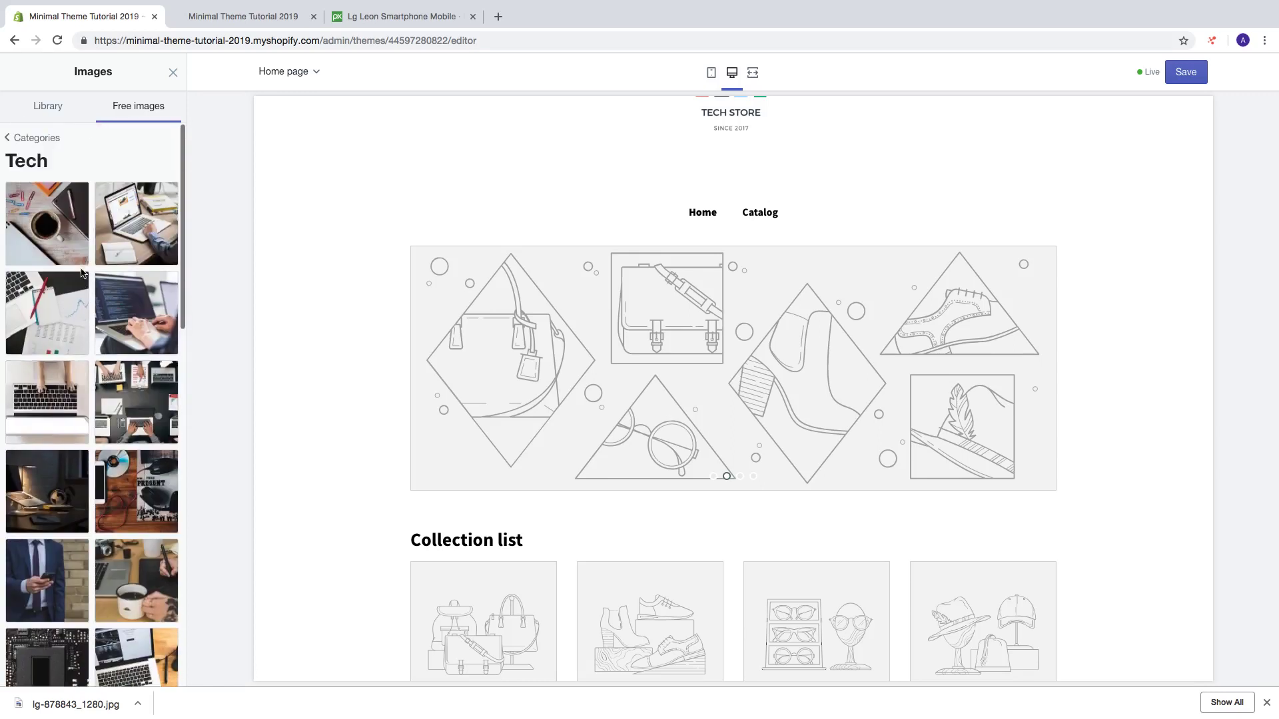
{"action": "scroll", "coordinate": [91, 312], "scroll_direction": "down", "scroll_amount": 2}
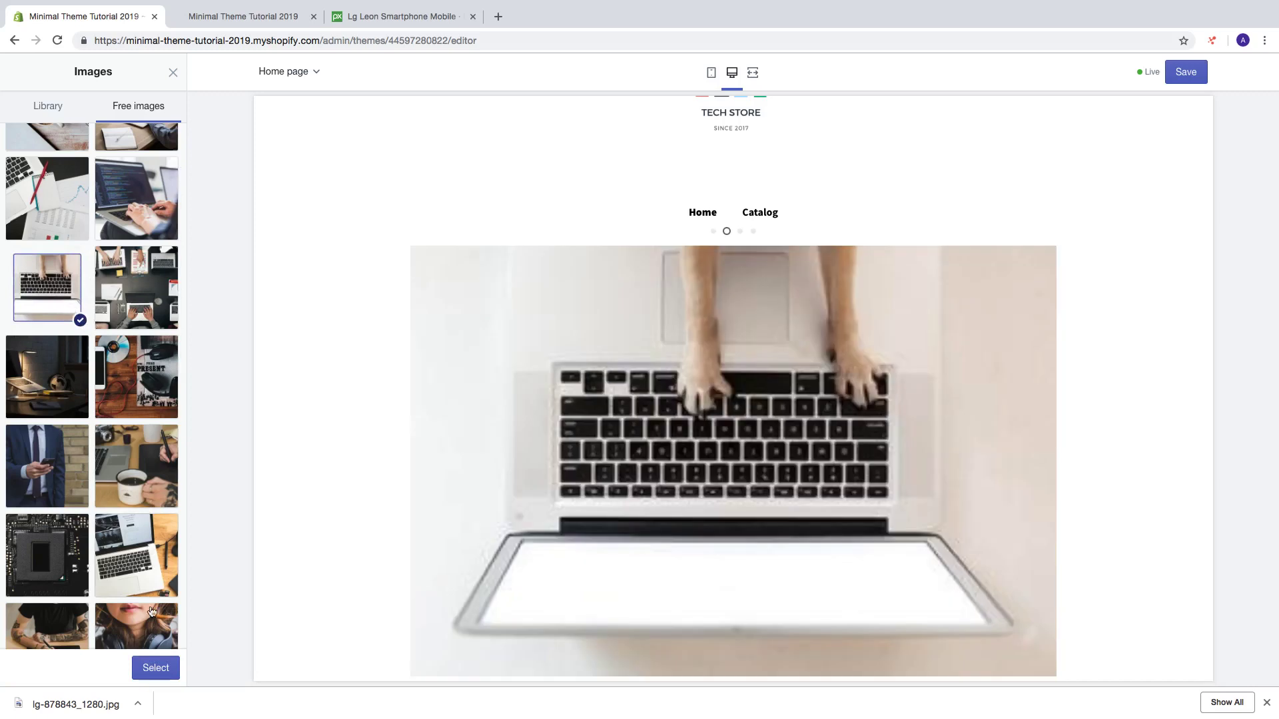
{"action": "left_click", "coordinate": [155, 668]}
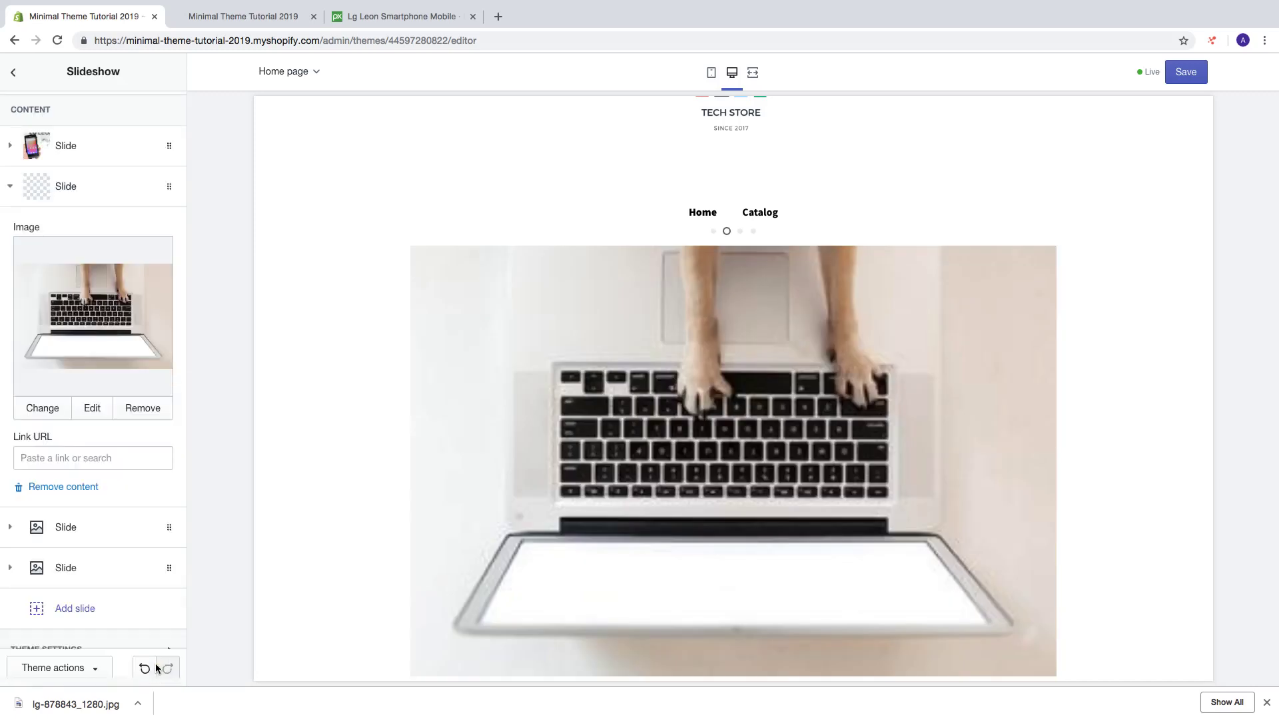
Replace the laptop photo's undefined alt text with 'Tech store info here' and save.
{"action": "left_click", "coordinate": [92, 410]}
{"action": "double_click", "coordinate": [736, 326]}
{"action": "type", "text": "Tech store info here"}
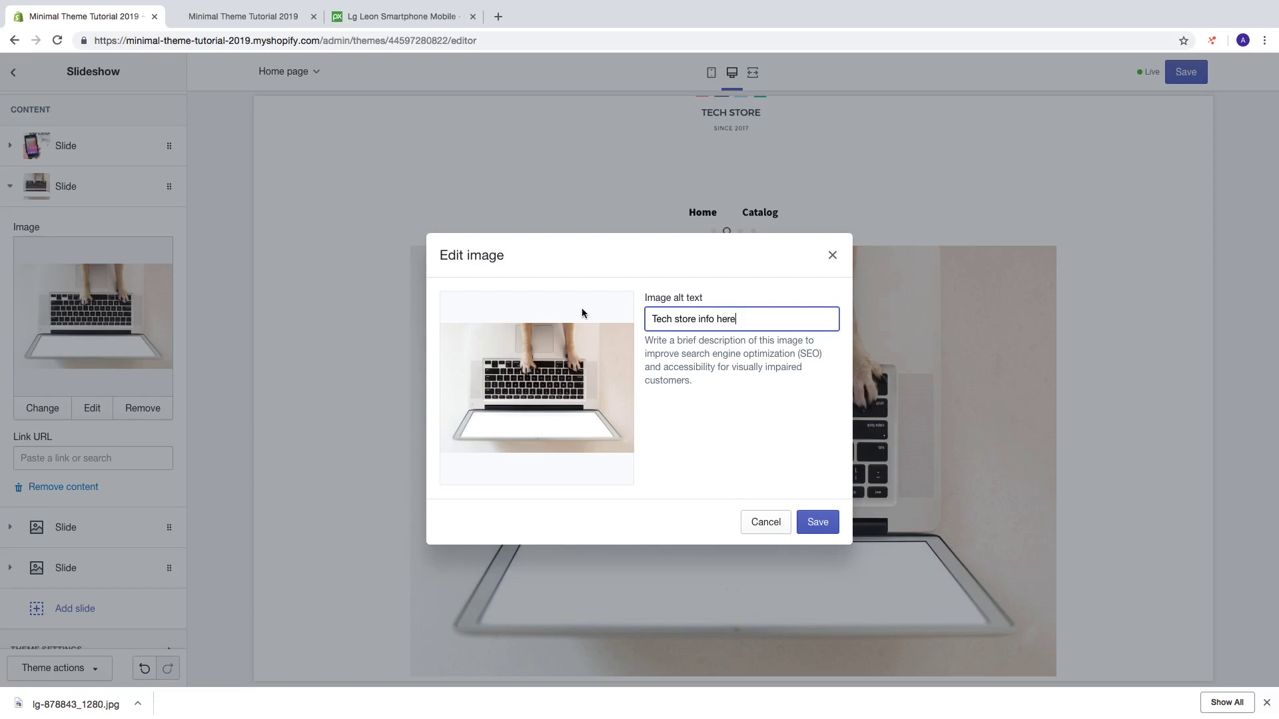
{"action": "left_click", "coordinate": [826, 522]}
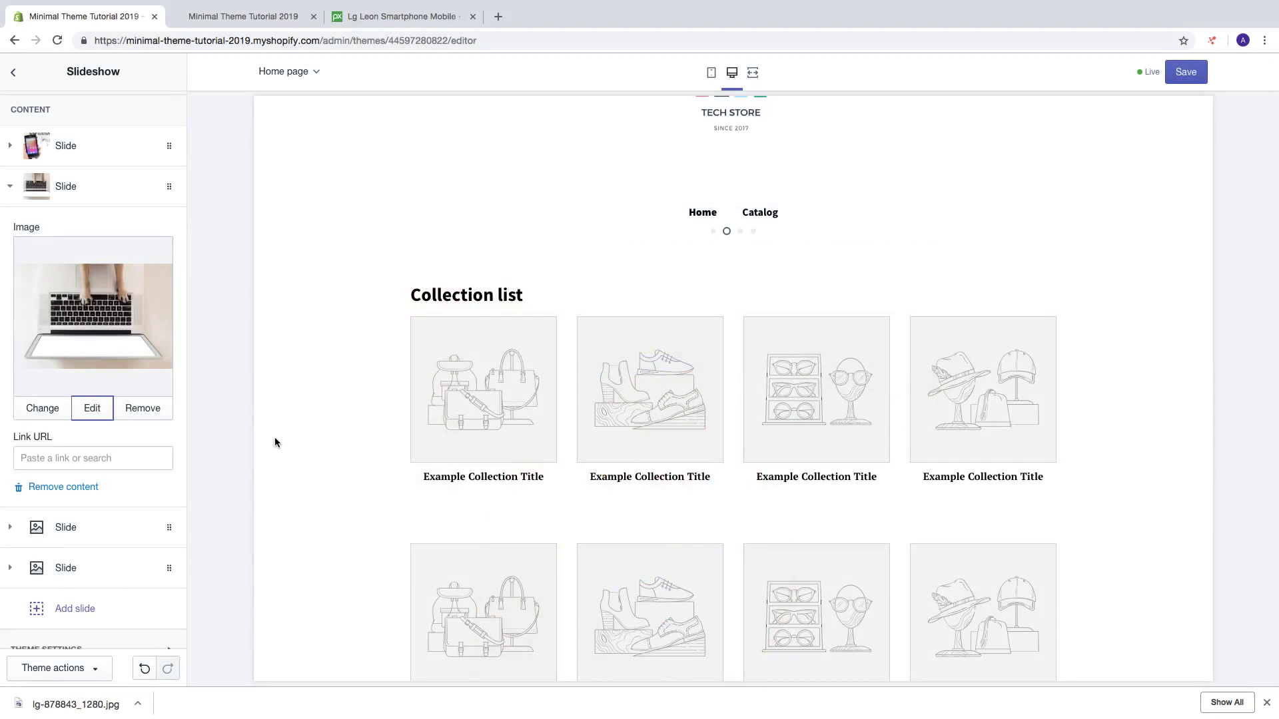
Point the second slide's Link URL to the product 'Product 1'.
{"action": "left_click", "coordinate": [76, 458]}
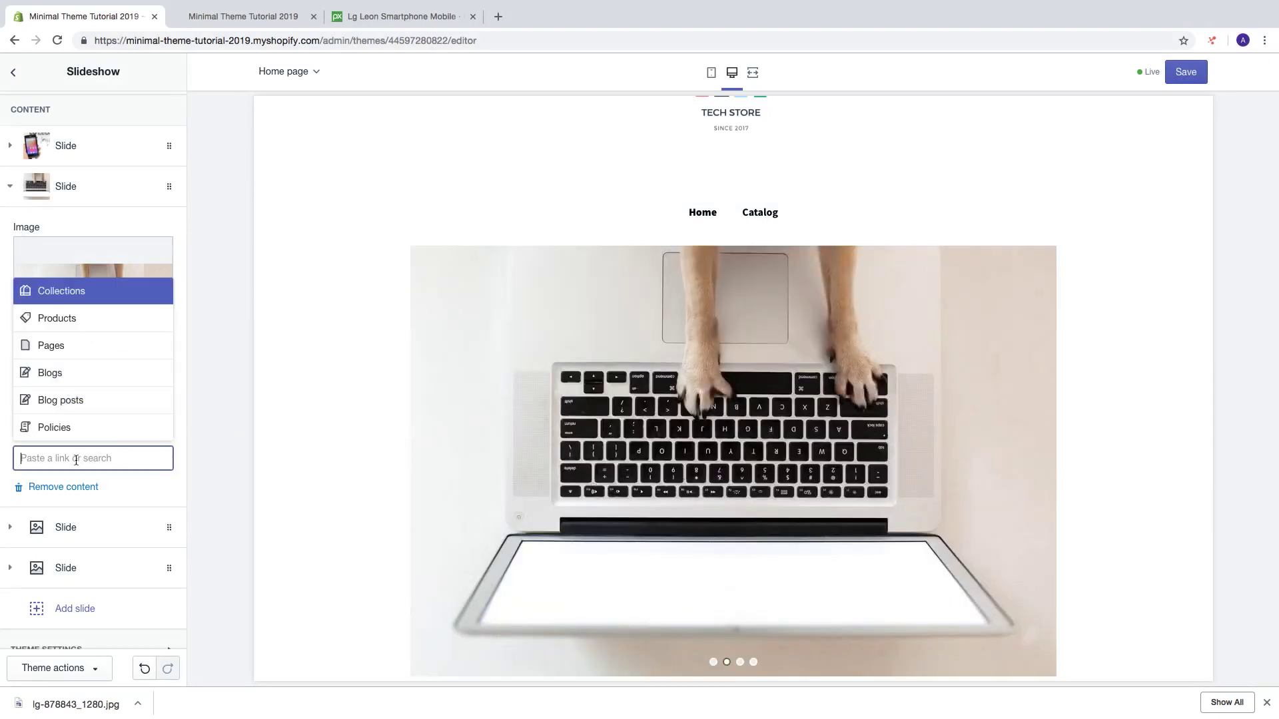
{"action": "left_click", "coordinate": [69, 318]}
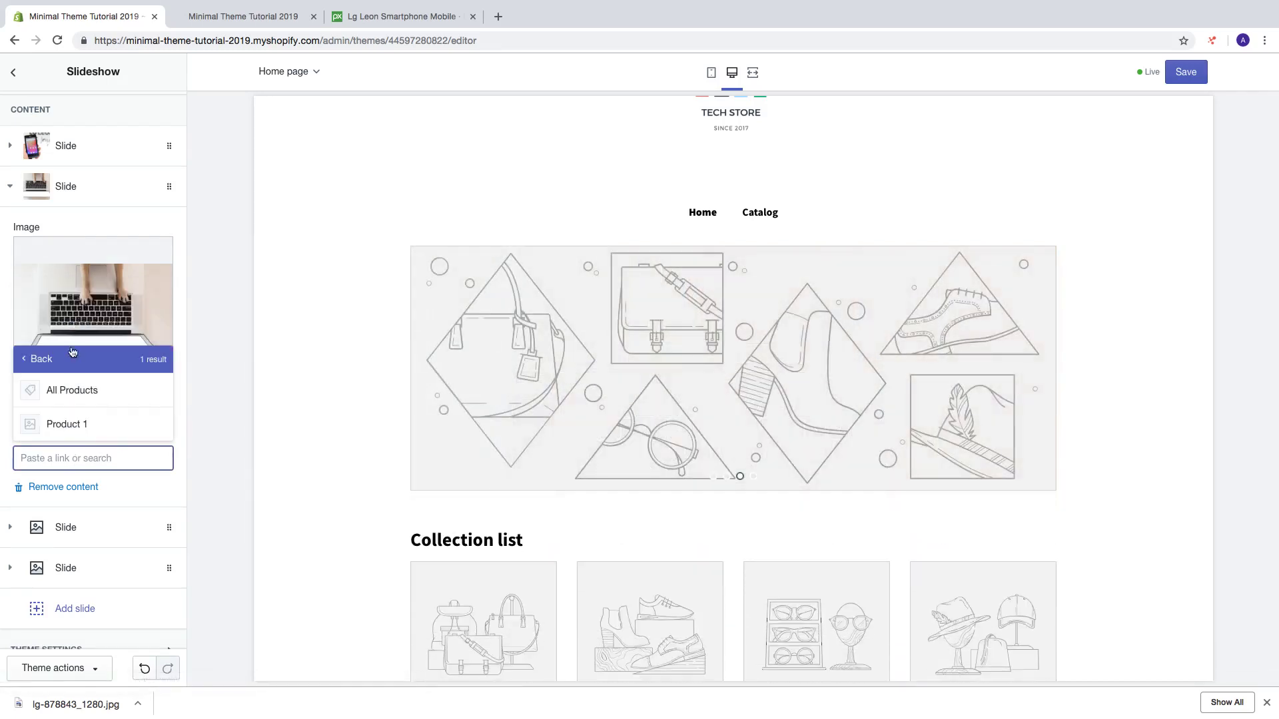
{"action": "left_click", "coordinate": [69, 423]}
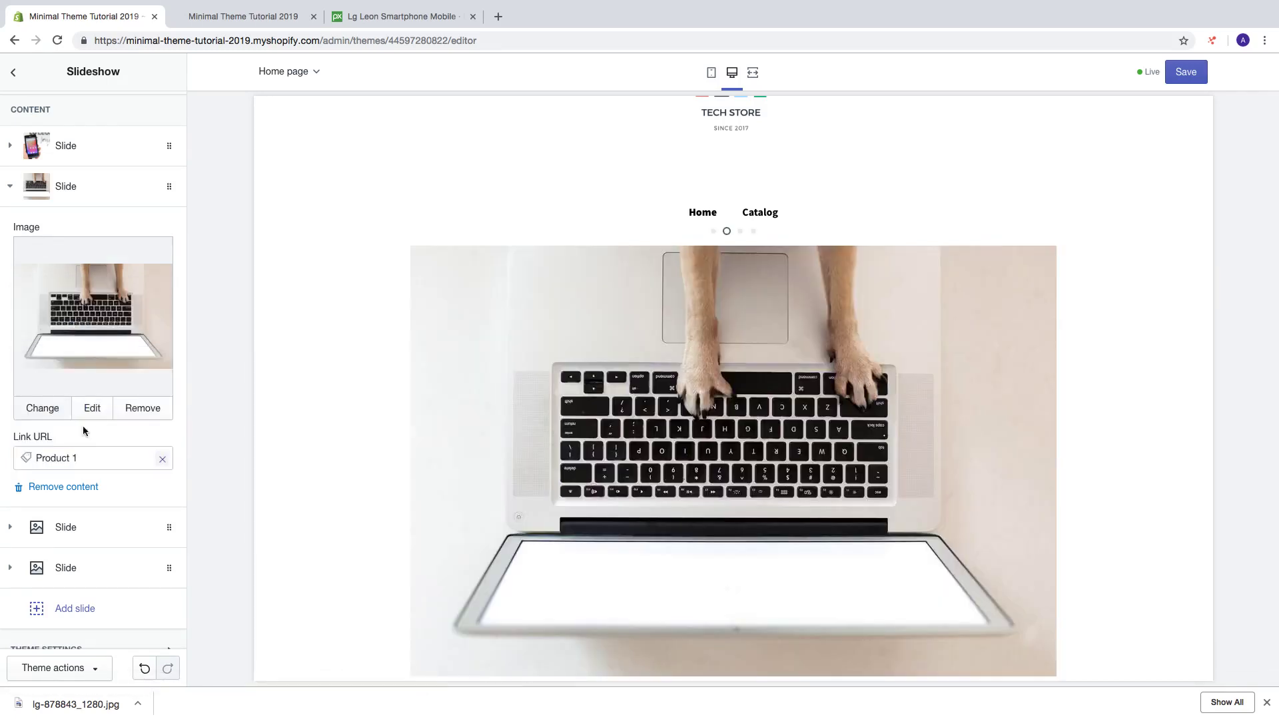
{"action": "scroll", "coordinate": [140, 461], "scroll_direction": "down", "scroll_amount": 2}
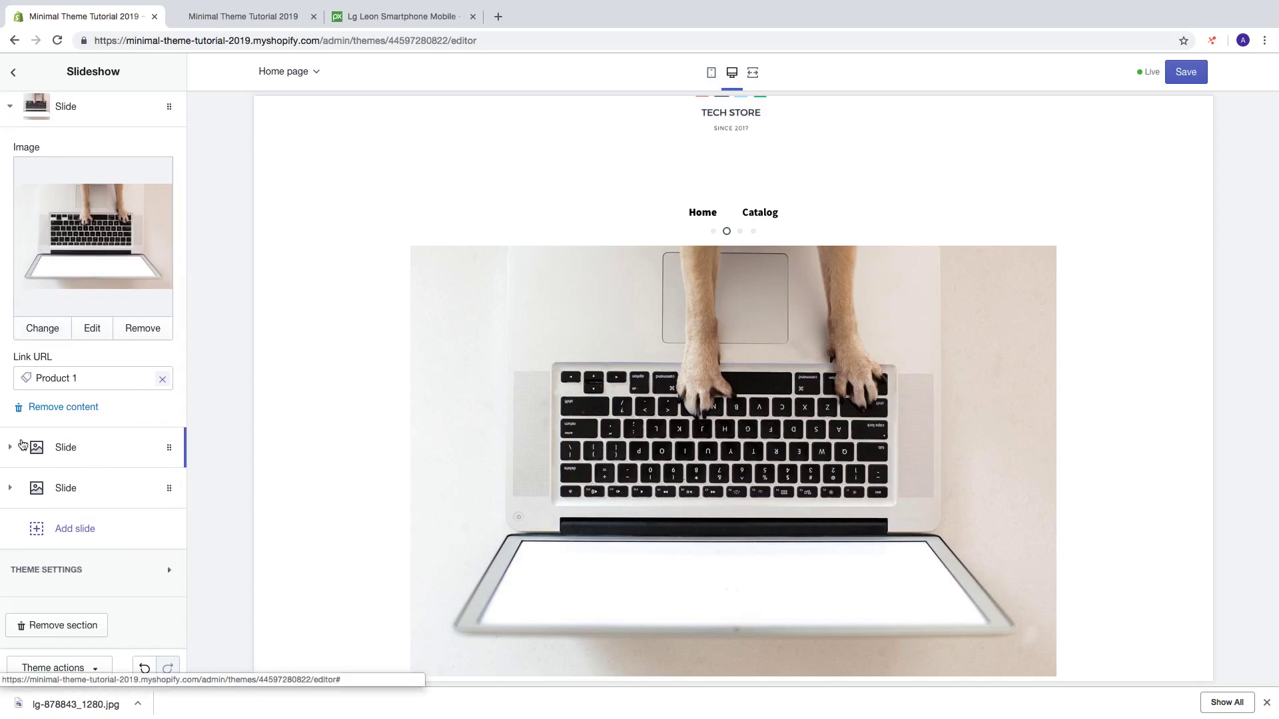
Remove the two empty slides, then add a test slide and remove it again.
{"action": "left_click", "coordinate": [10, 451]}
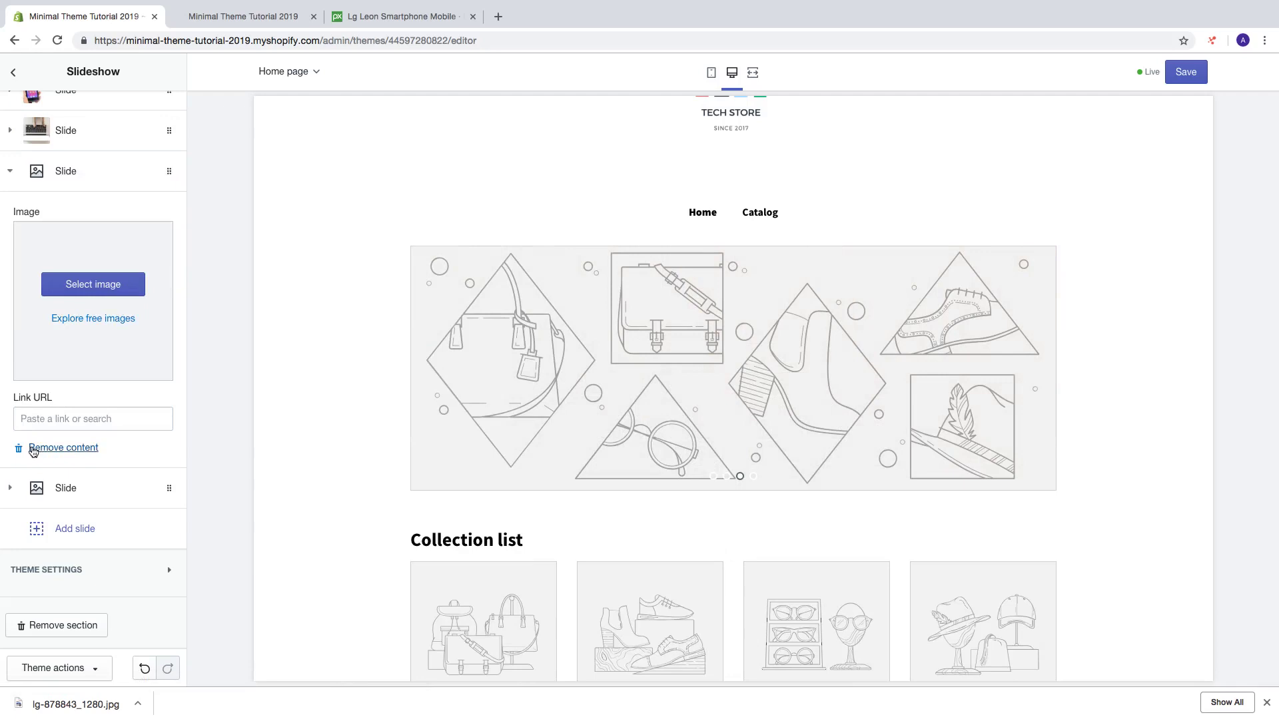
{"action": "left_click", "coordinate": [64, 448]}
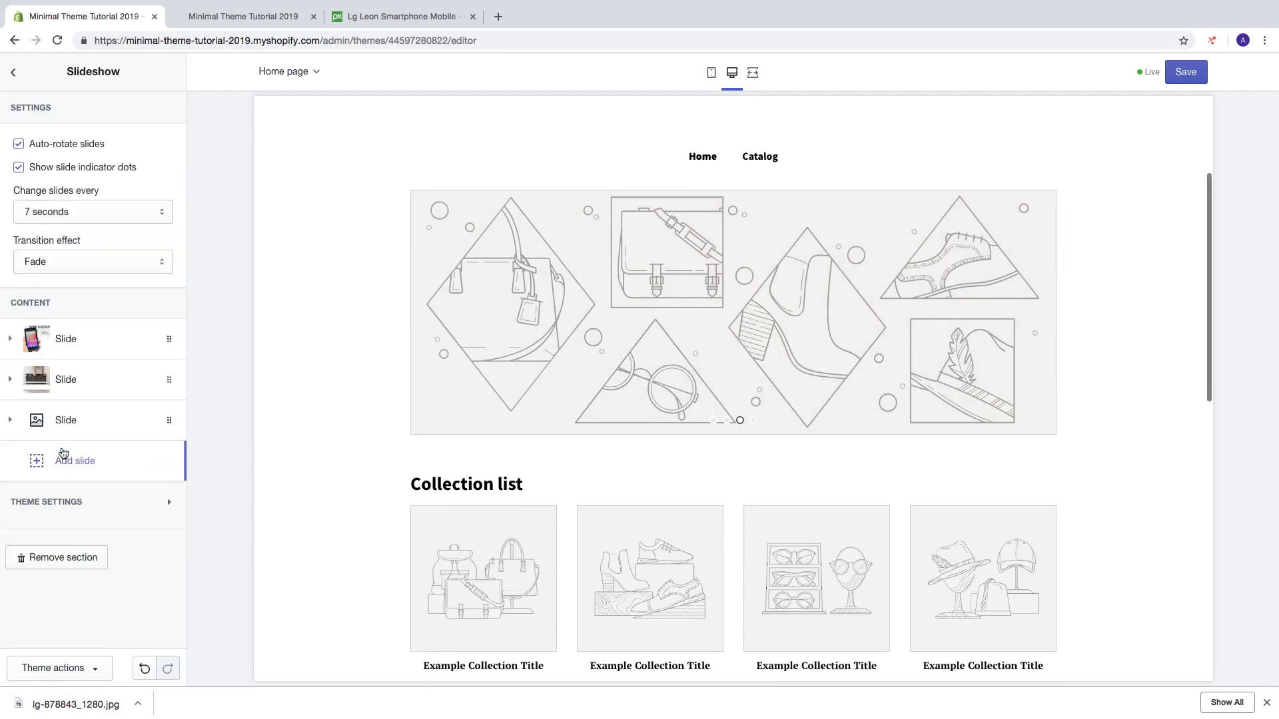
{"action": "left_click", "coordinate": [19, 421]}
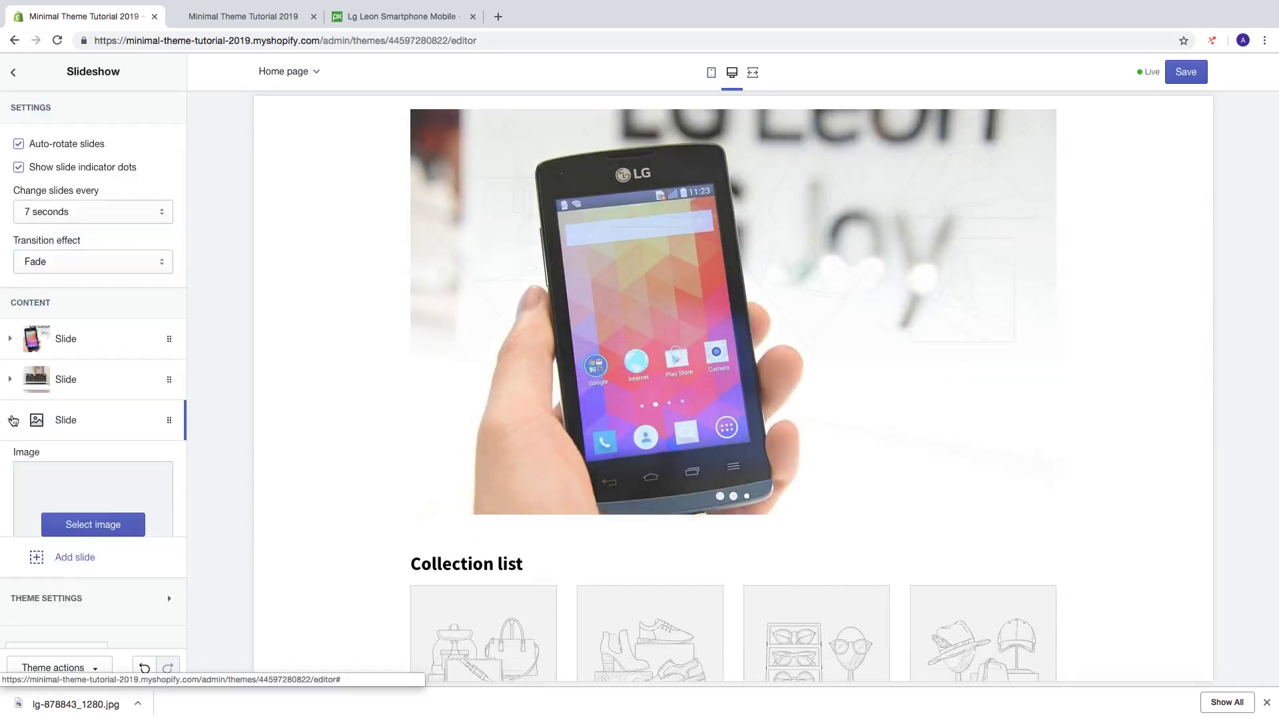
{"action": "scroll", "coordinate": [46, 488], "scroll_direction": "down", "scroll_amount": 3}
{"action": "scroll", "coordinate": [58, 499], "scroll_direction": "down", "scroll_amount": 1}
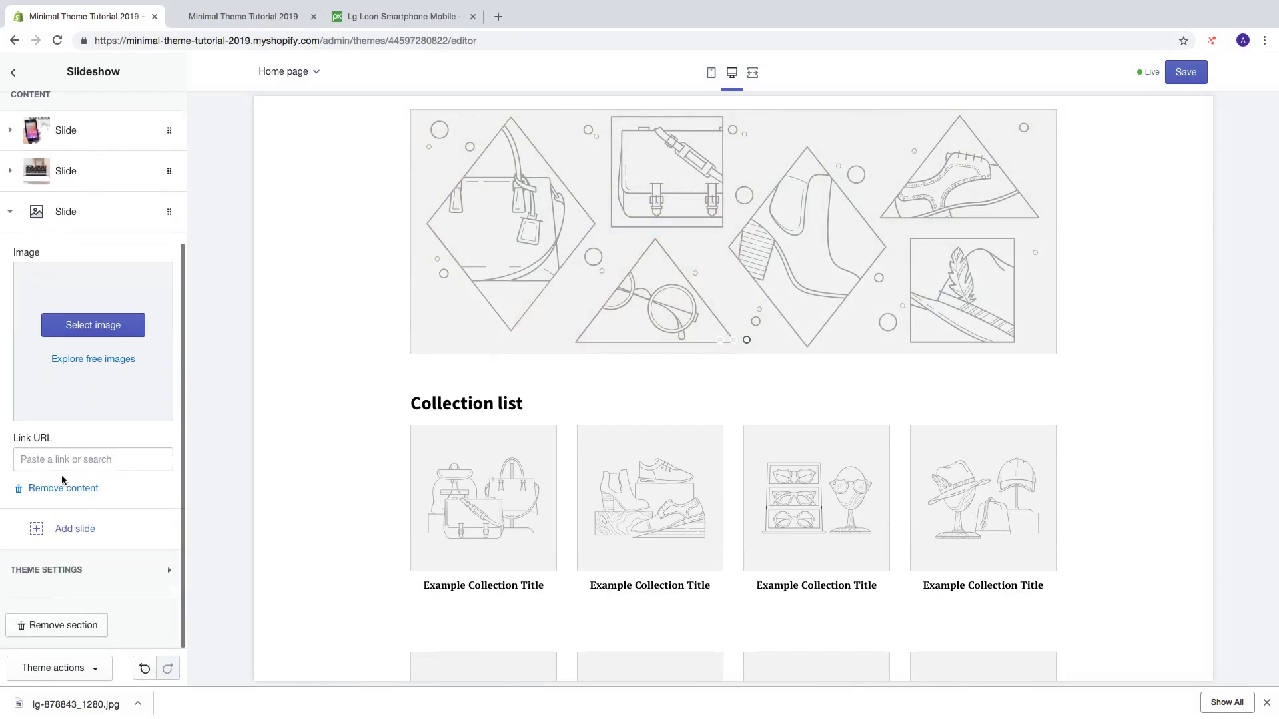
{"action": "left_click", "coordinate": [62, 489]}
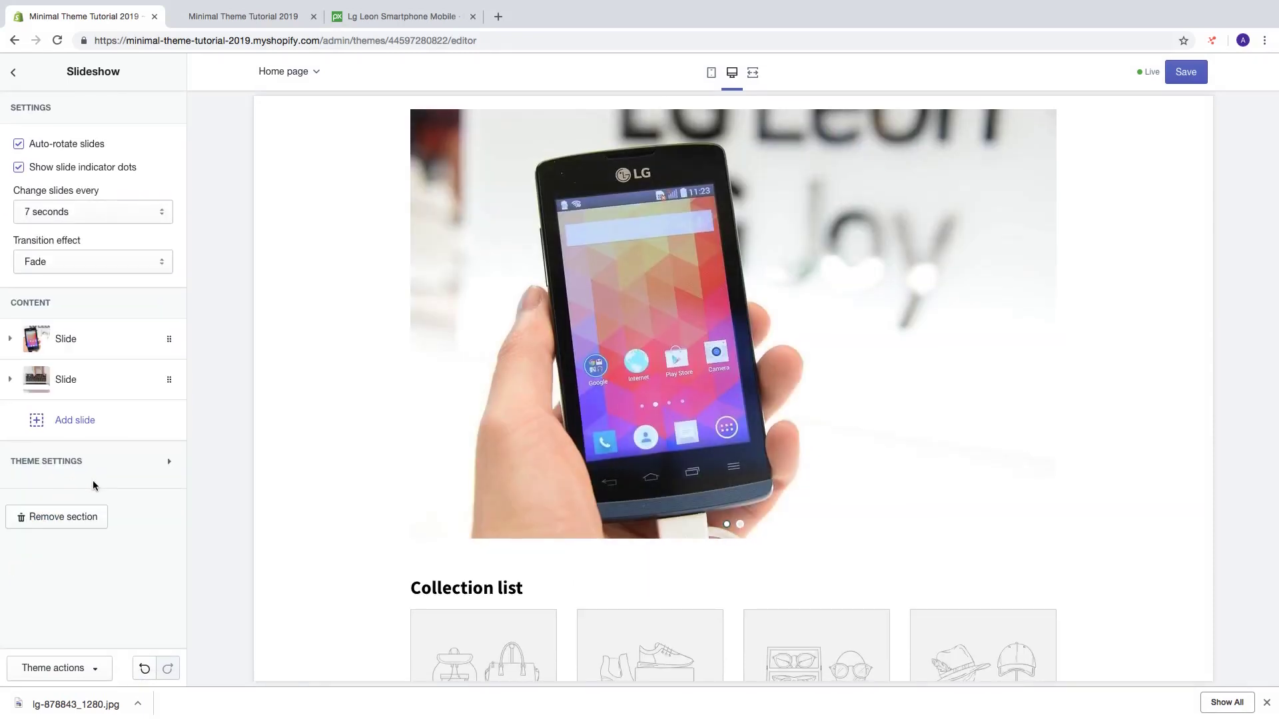
{"action": "left_click", "coordinate": [73, 423]}
{"action": "scroll", "coordinate": [83, 400], "scroll_direction": "down", "scroll_amount": 2}
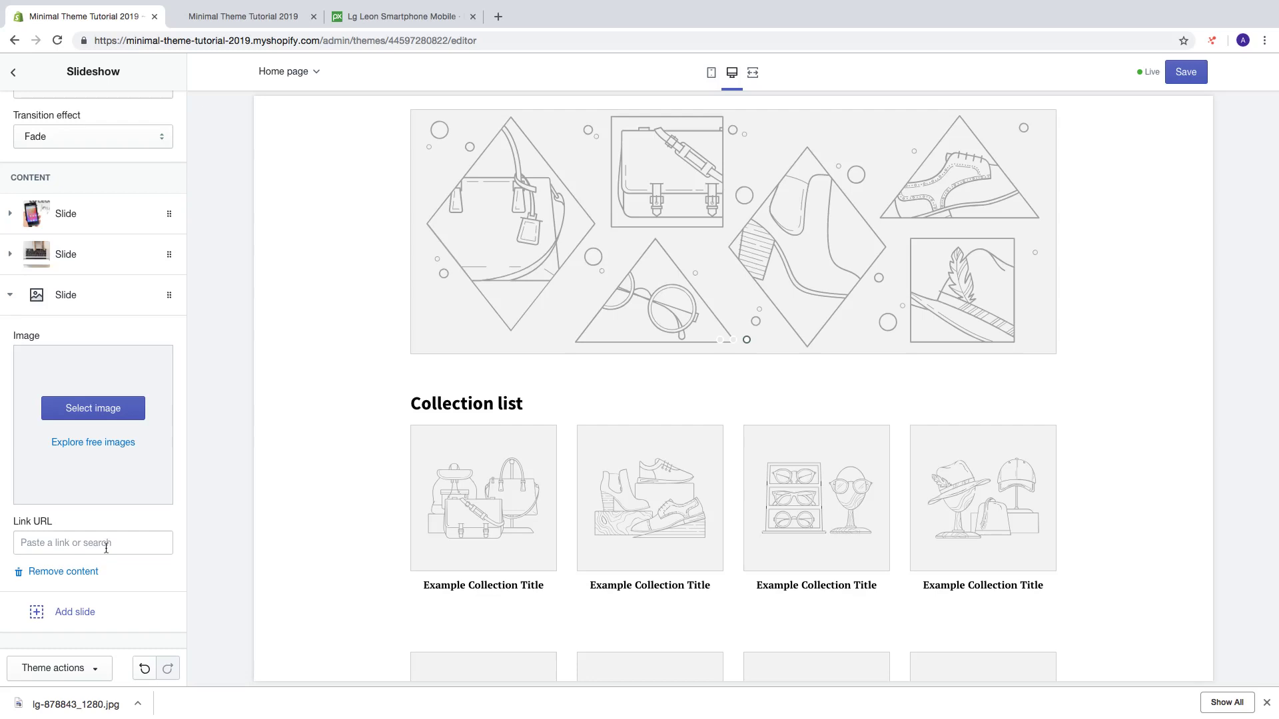
{"action": "left_click", "coordinate": [72, 571]}
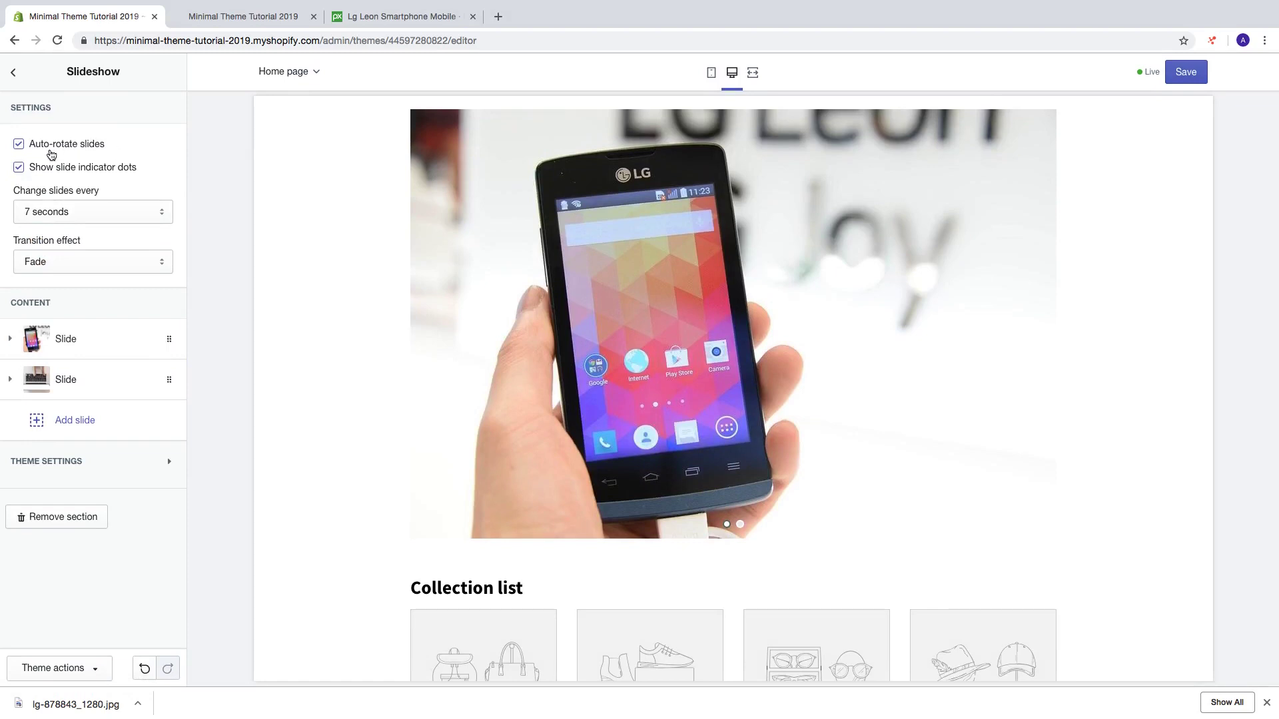
{"action": "left_click", "coordinate": [19, 146]}
{"action": "left_click", "coordinate": [20, 145]}
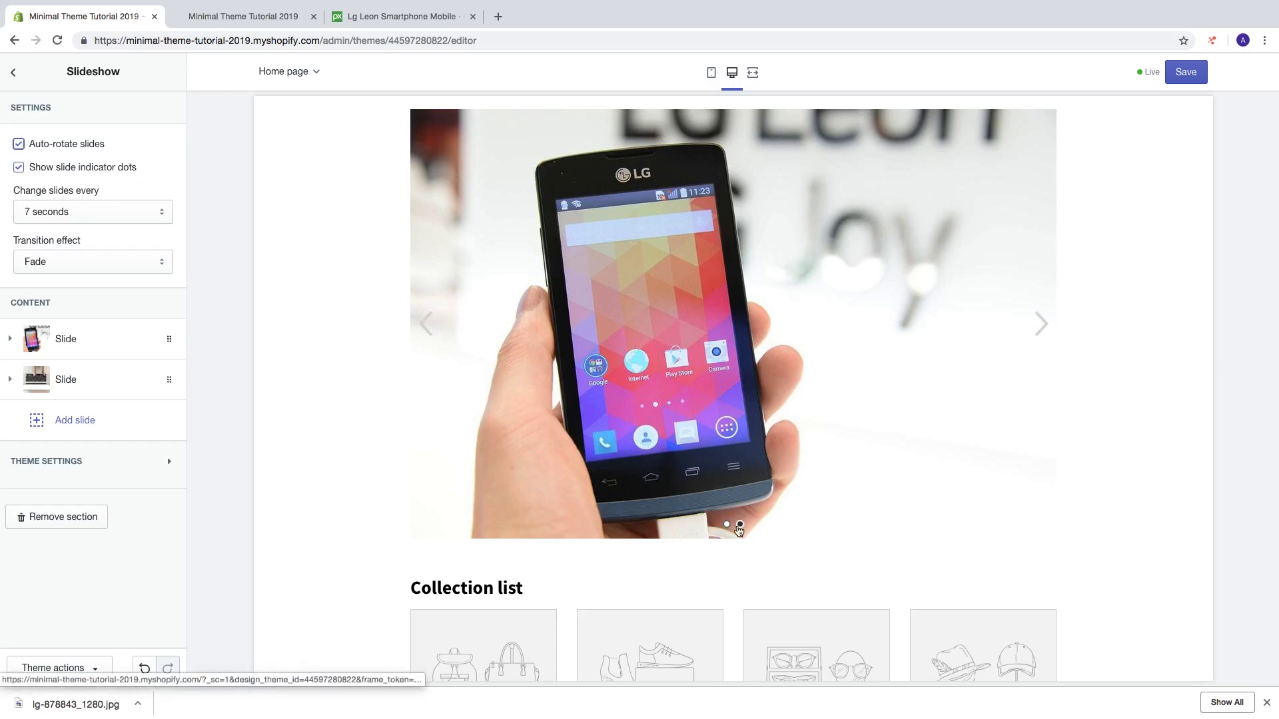
{"action": "left_click", "coordinate": [19, 168]}
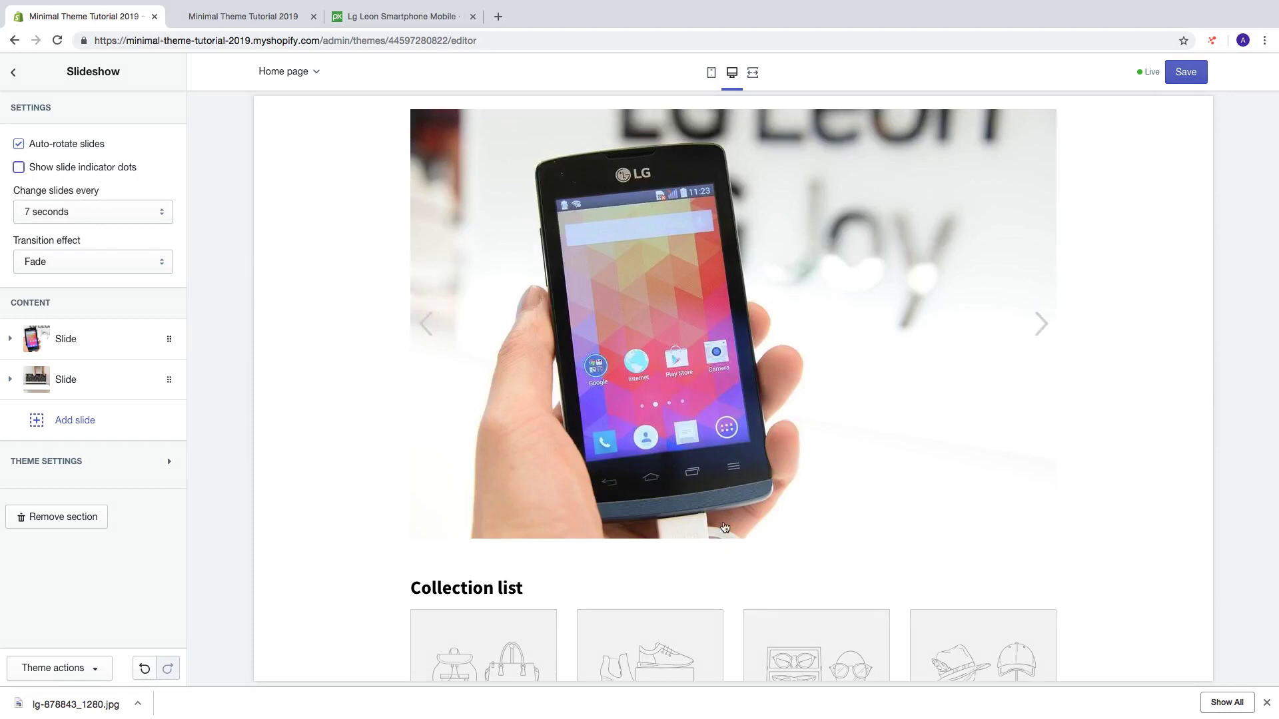
{"action": "left_click", "coordinate": [18, 168]}
{"action": "left_click", "coordinate": [62, 208]}
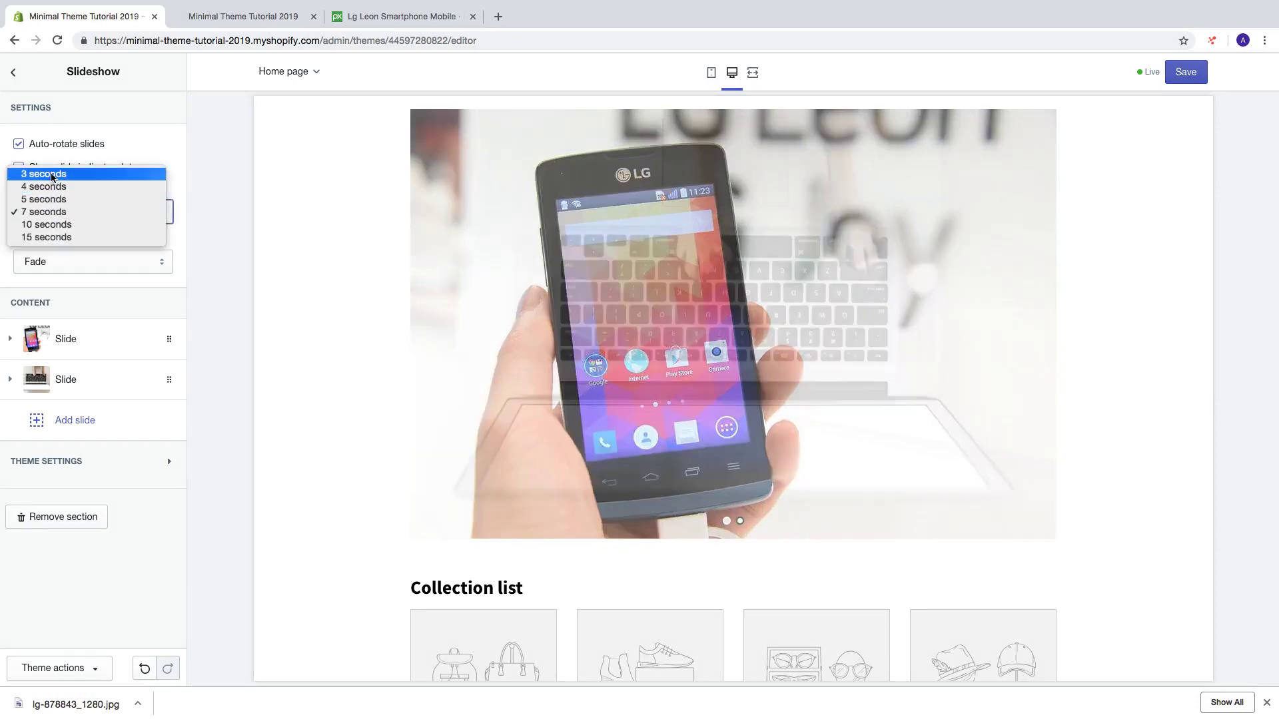
{"action": "left_click", "coordinate": [51, 216]}
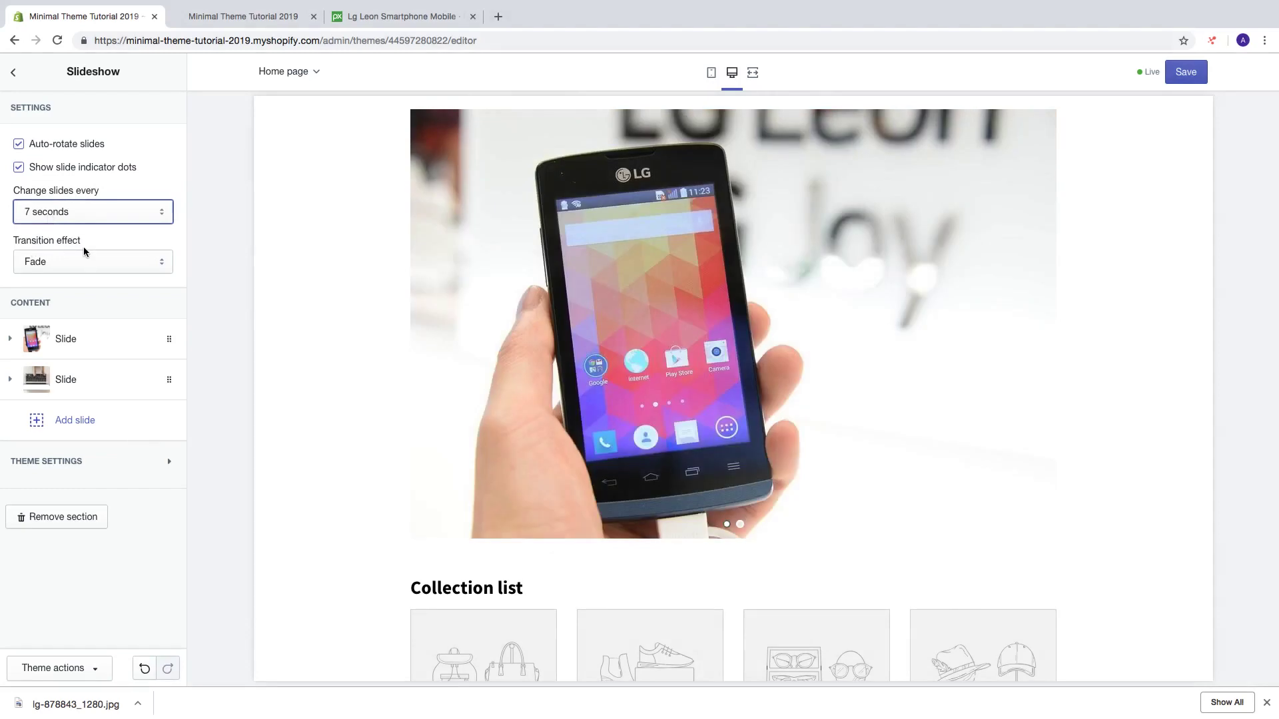
Set the slideshow transition effect to Slide, save the theme, and view the LG phone slideshow live.
{"action": "left_click", "coordinate": [75, 262]}
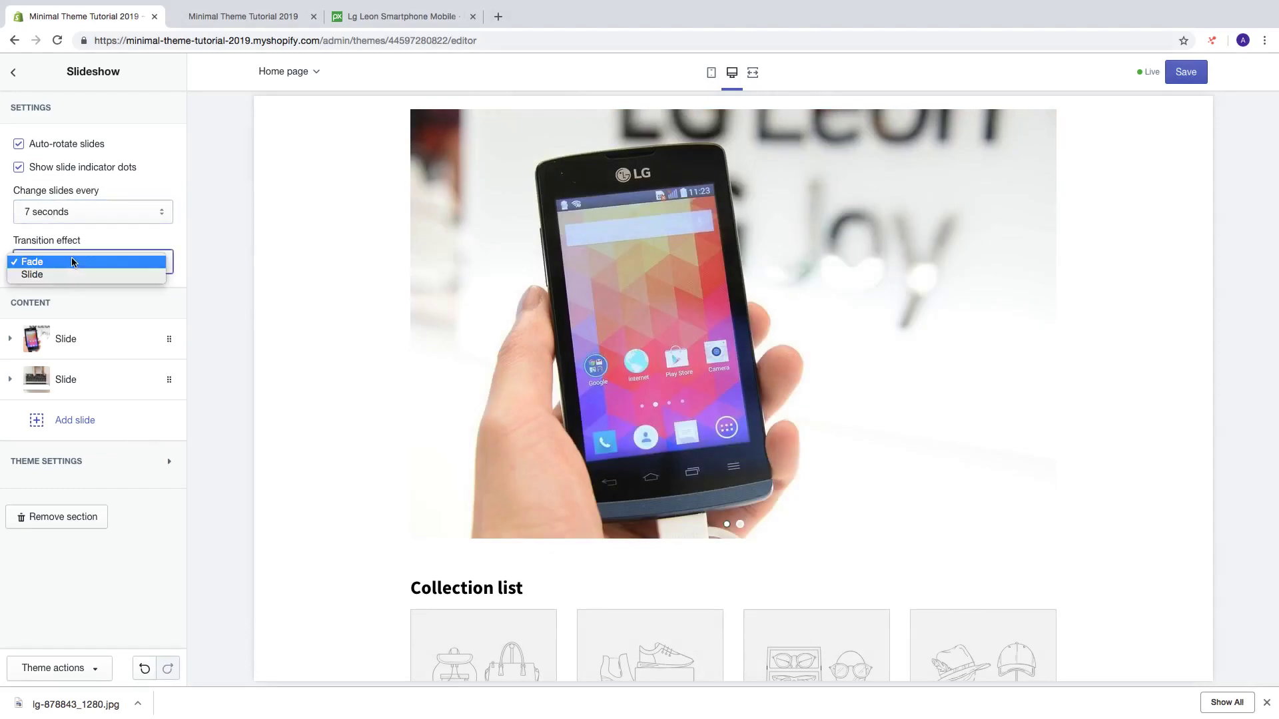
{"action": "left_click", "coordinate": [72, 274]}
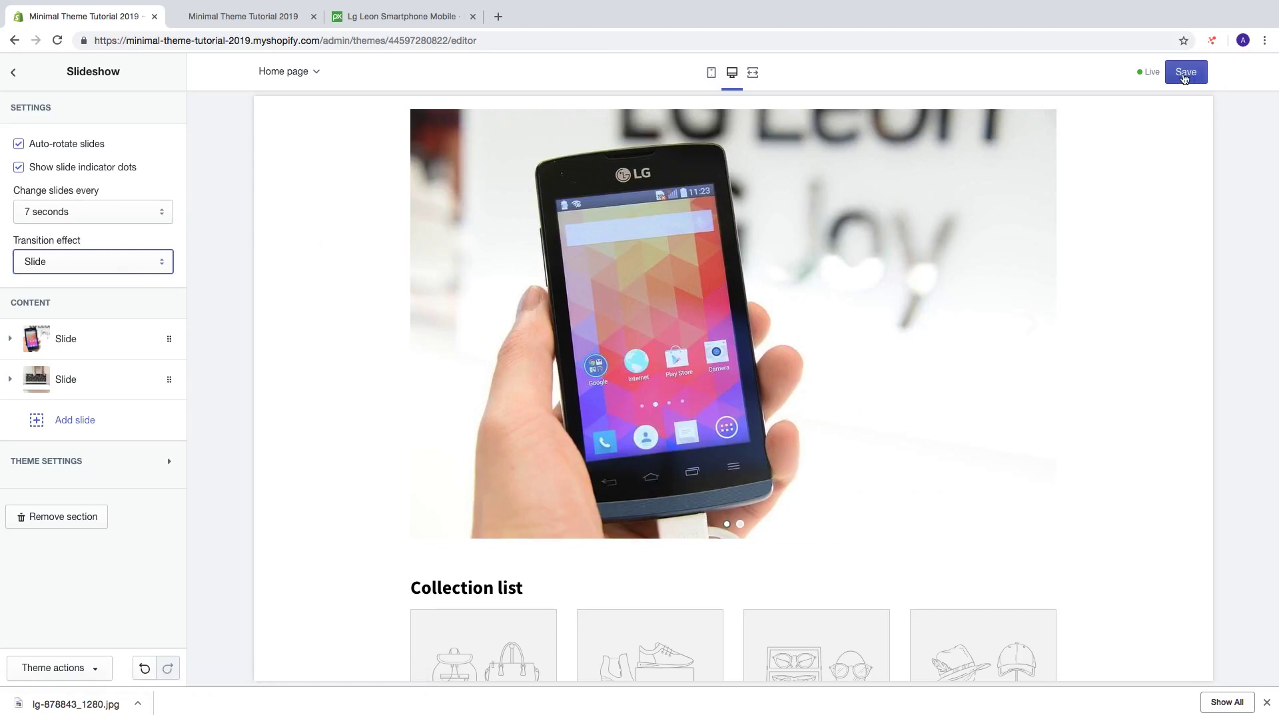
{"action": "left_click", "coordinate": [1183, 75]}
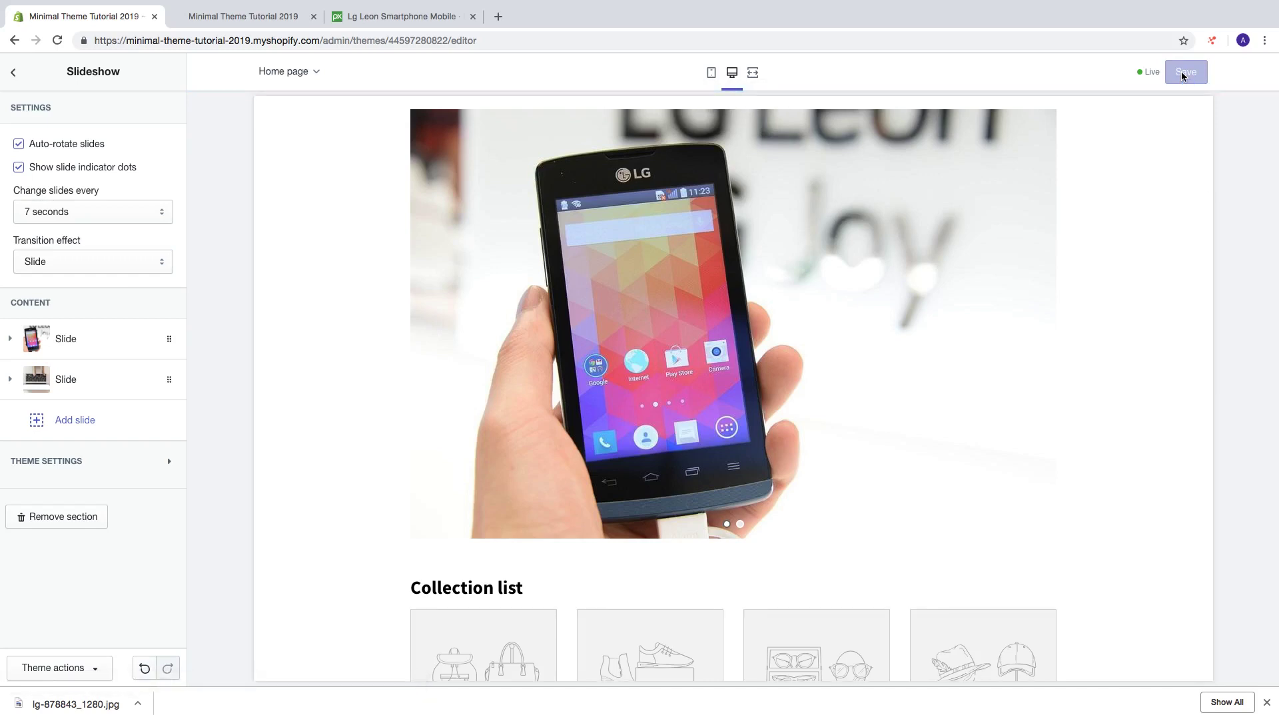
{"action": "left_click", "coordinate": [257, 17]}
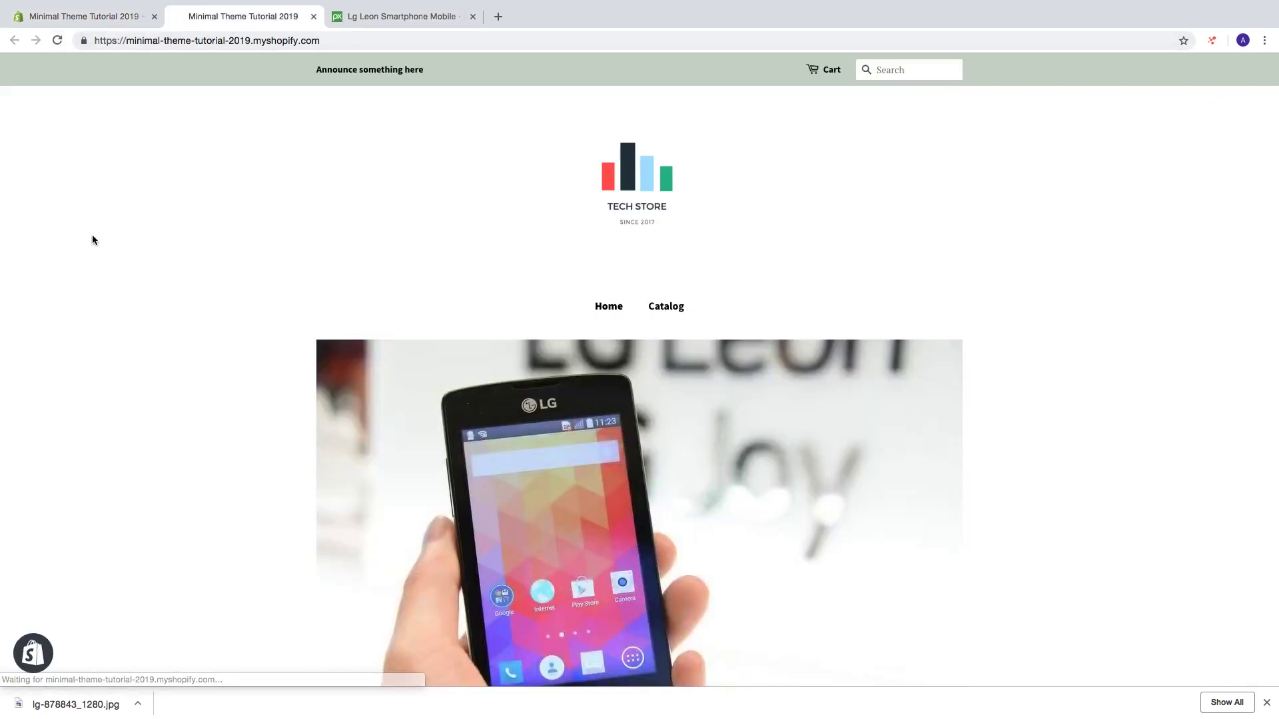
{"action": "scroll", "coordinate": [93, 240], "scroll_direction": "down", "scroll_amount": 8}
{"action": "scroll", "coordinate": [94, 240], "scroll_direction": "up", "scroll_amount": 4}
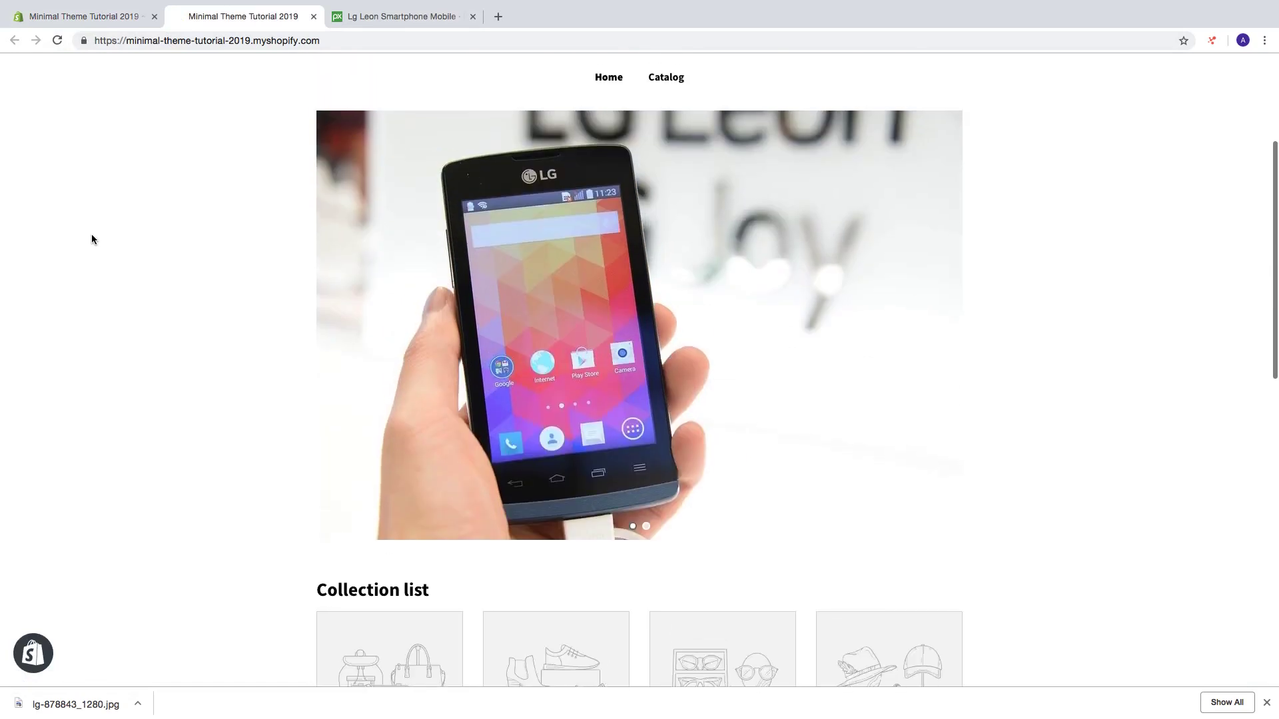
{"action": "left_click", "coordinate": [597, 345]}
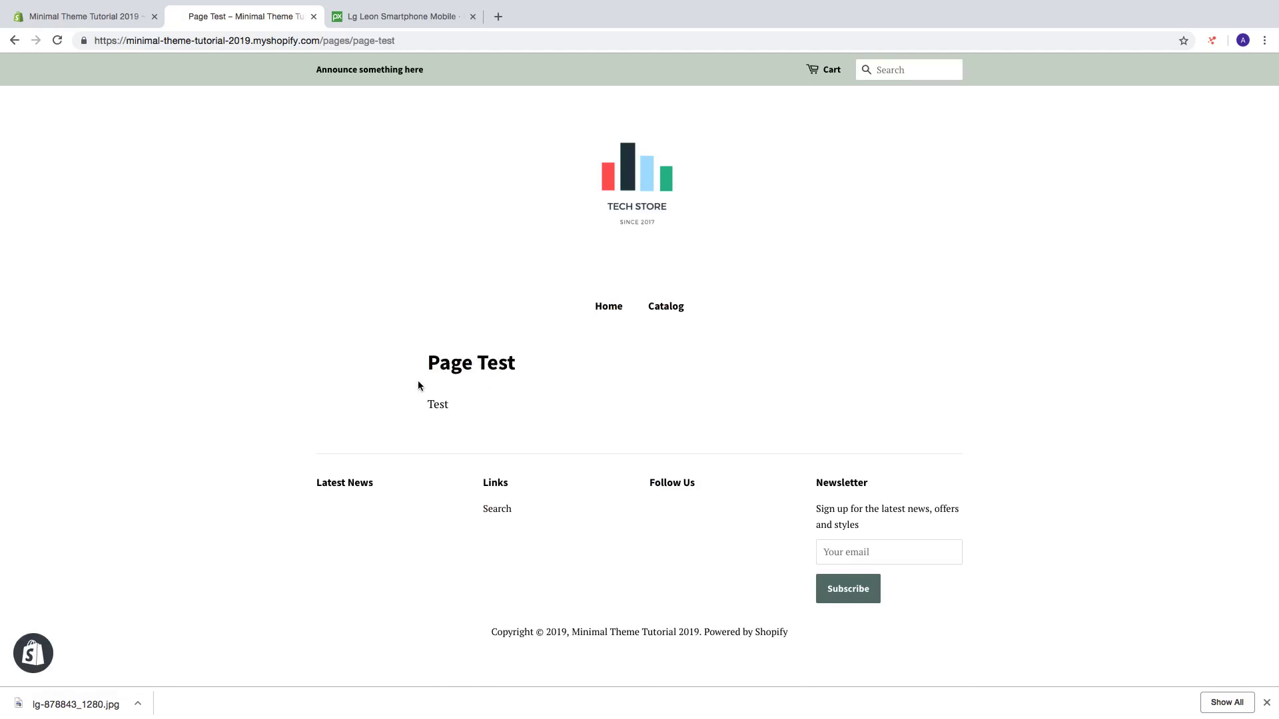
{"action": "left_click", "coordinate": [14, 40]}
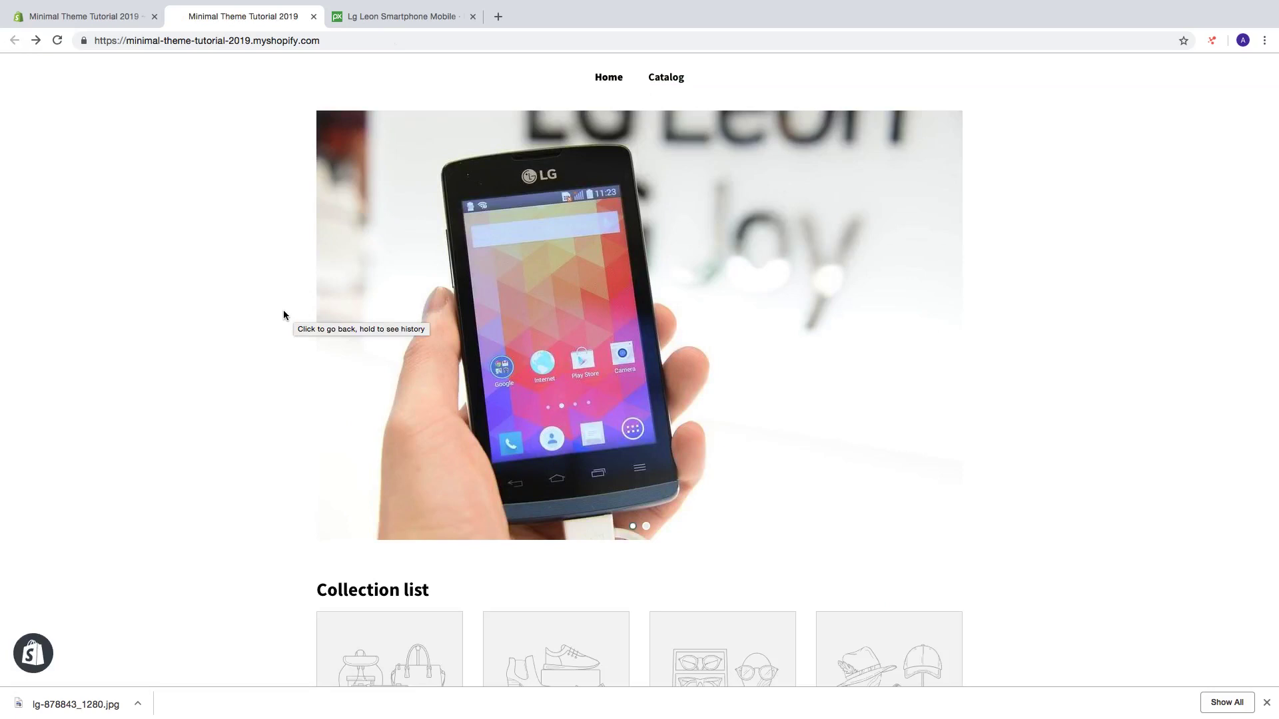
{"action": "left_click", "coordinate": [334, 325]}
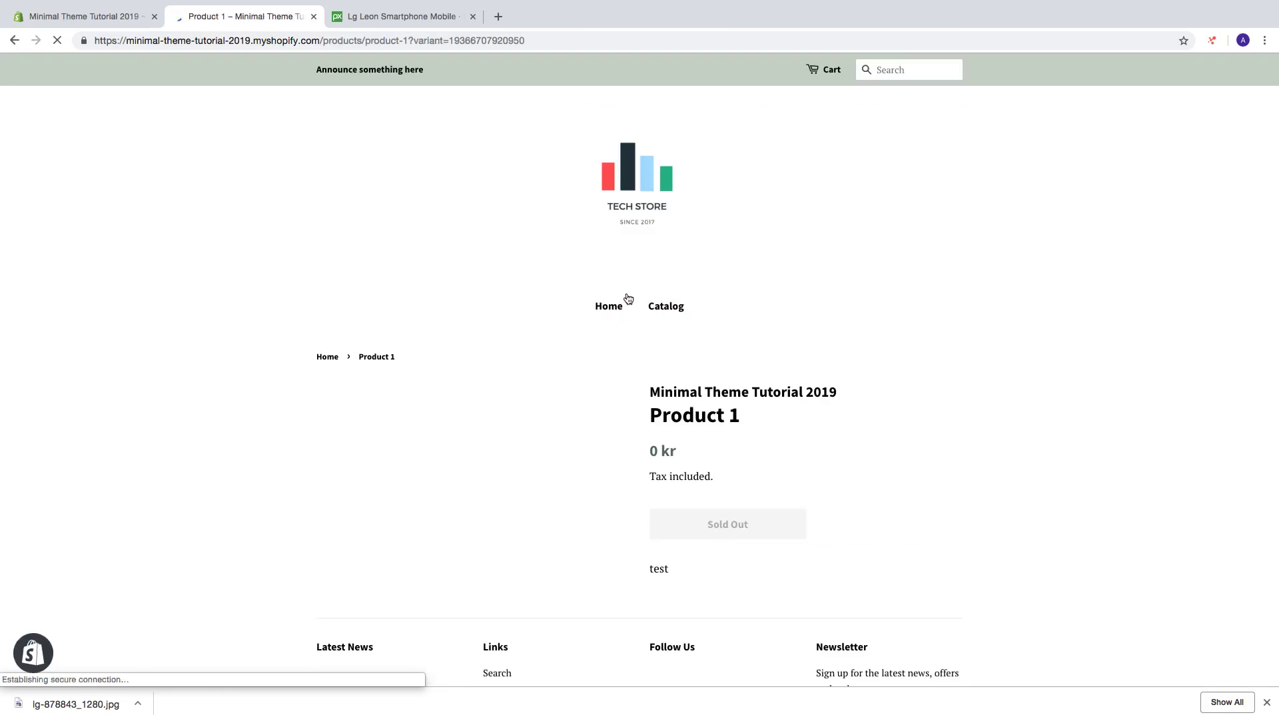
{"action": "scroll", "coordinate": [598, 322], "scroll_direction": "down", "scroll_amount": 1}
{"action": "scroll", "coordinate": [598, 321], "scroll_direction": "down", "scroll_amount": 3}
{"action": "scroll", "coordinate": [597, 322], "scroll_direction": "up", "scroll_amount": 4}
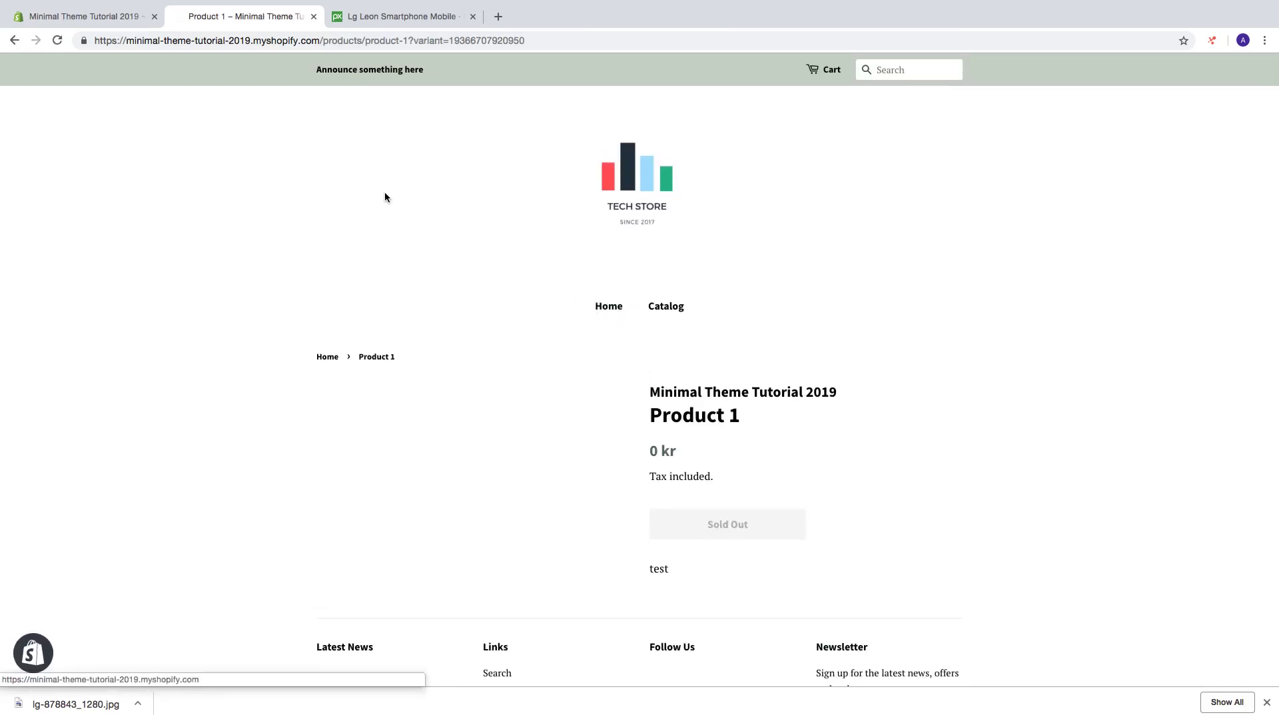
{"action": "left_click", "coordinate": [14, 40]}
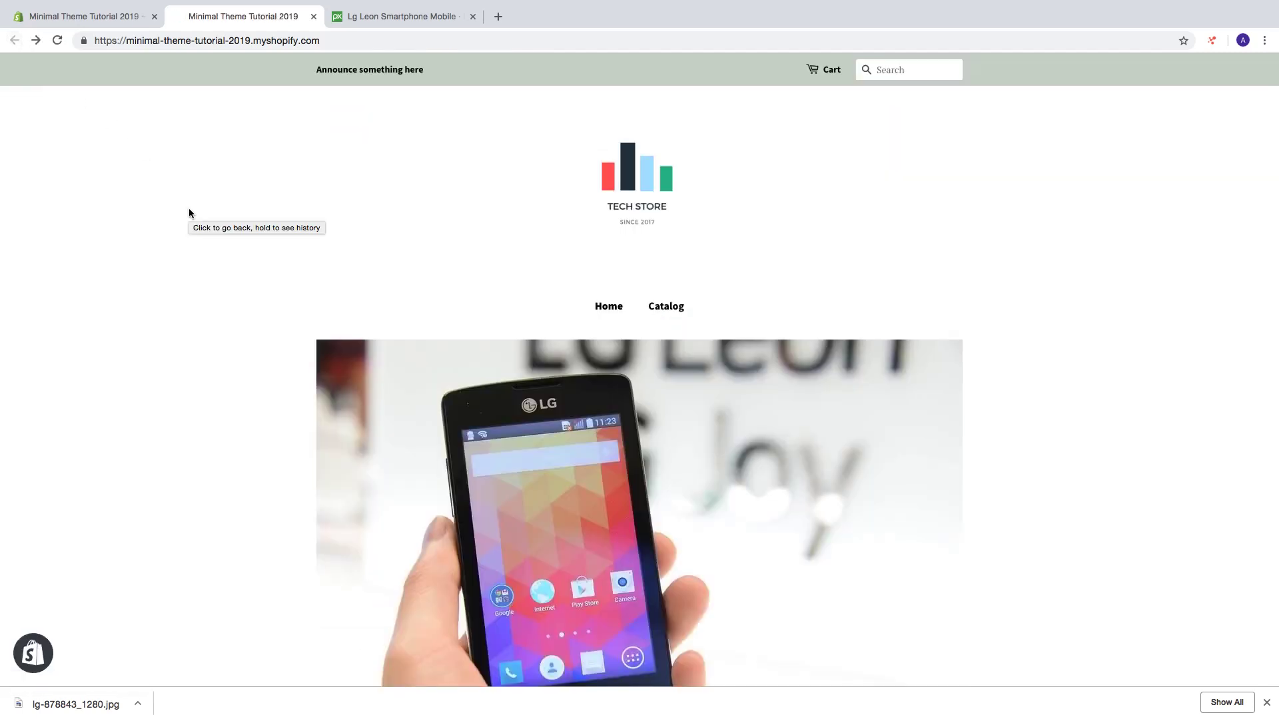